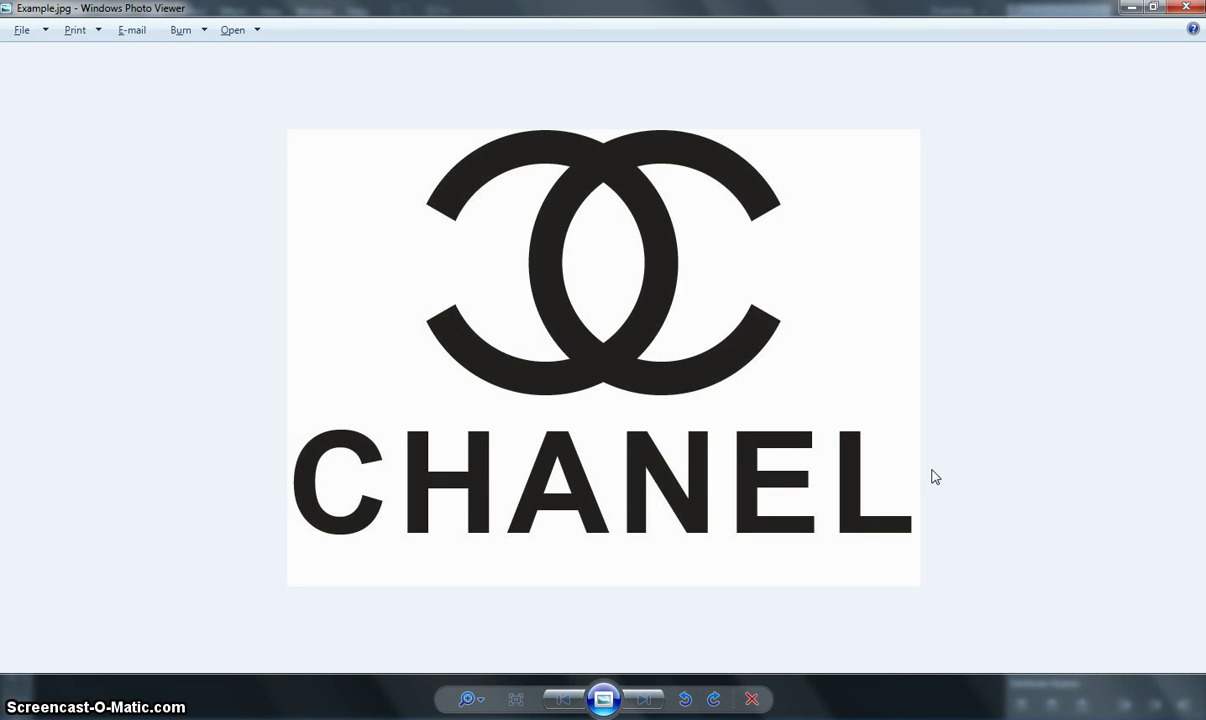
# Create a Print-profile landscape A4 document named 'Chanel Logo' with 3 mm bleed on all sides.
pyautogui.click(736, 487)
pyautogui.hotkey('alt', 'Tab')
pyautogui.click(46, 12)
pyautogui.click(50, 28)
pyautogui.write('Chanel Logo')
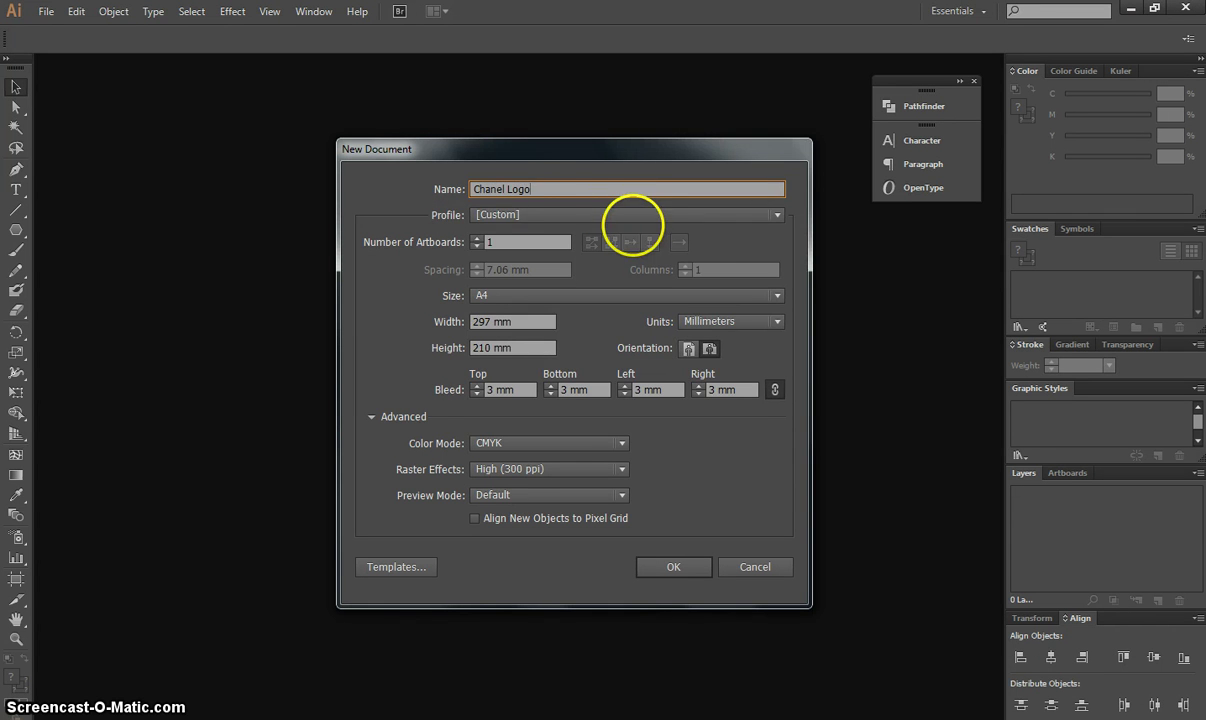
pyautogui.click(533, 218)
pyautogui.click(521, 251)
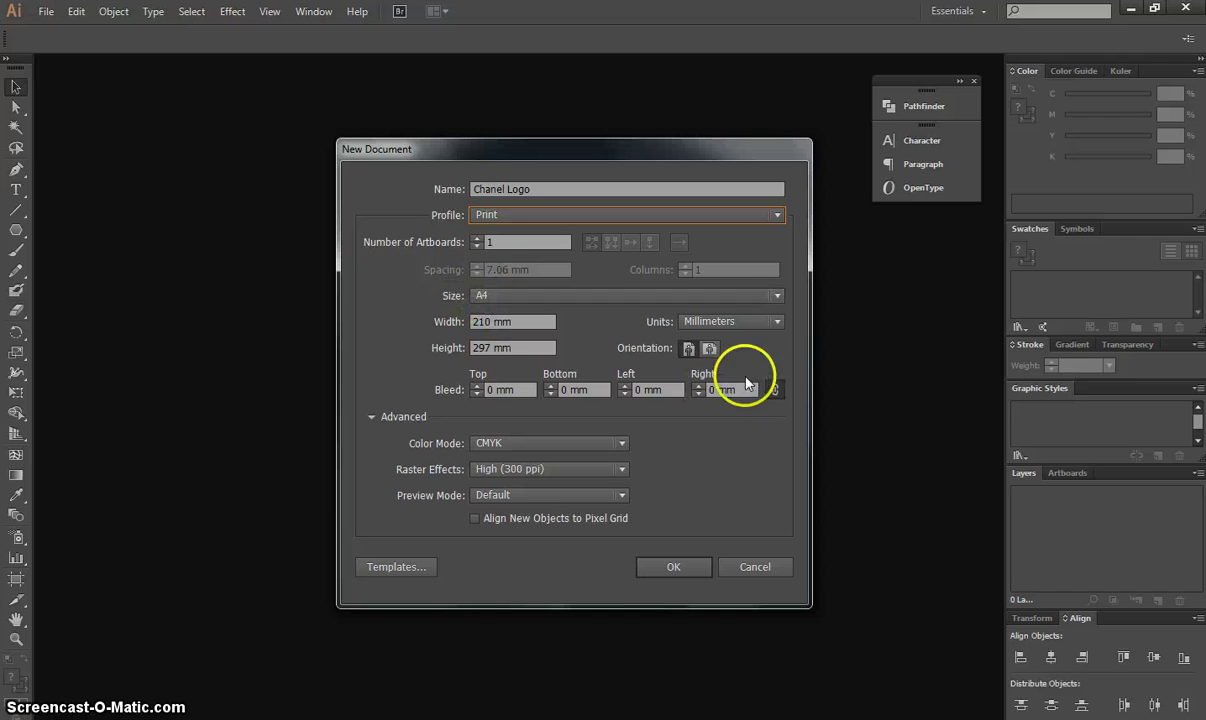
pyautogui.click(709, 348)
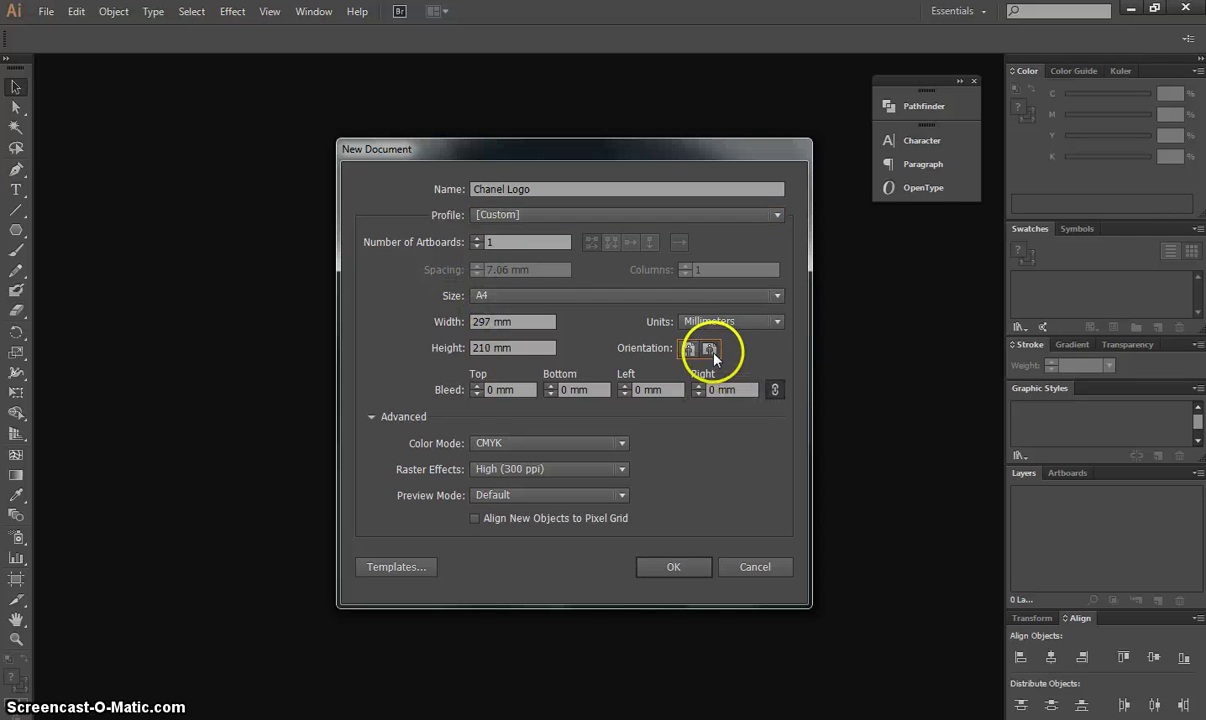
pyautogui.click(476, 386)
pyautogui.click(476, 386)
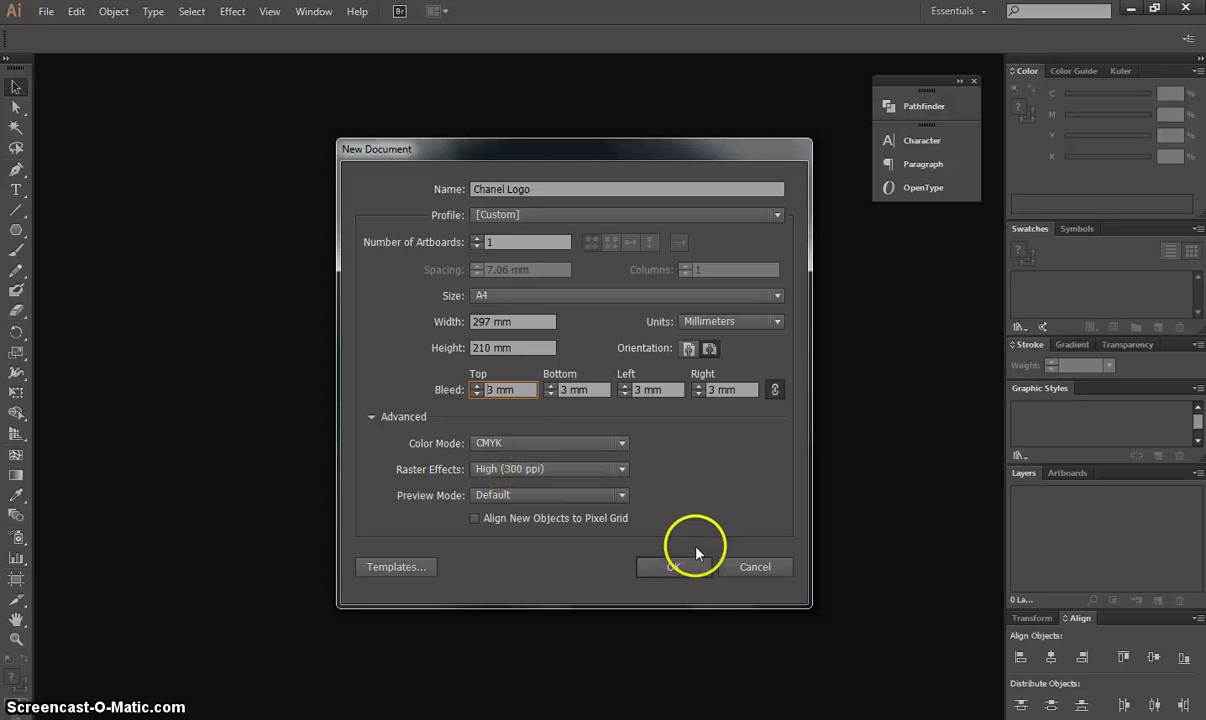
pyautogui.click(682, 567)
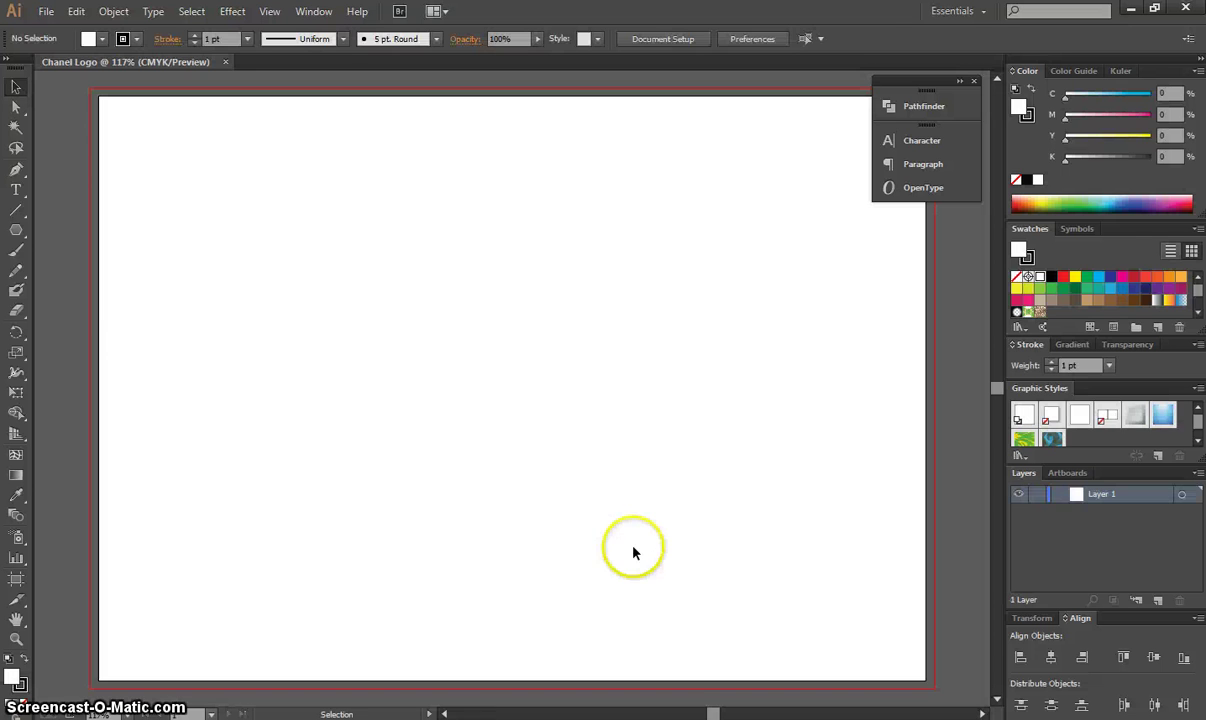
# Switch to the Ellipse tool and set the fill to None.
pyautogui.click(16, 230)
pyautogui.moveTo(128, 256); pyautogui.dragTo(126, 268)
pyautogui.click(101, 45)
pyautogui.click(16, 72)
pyautogui.click(100, 44)
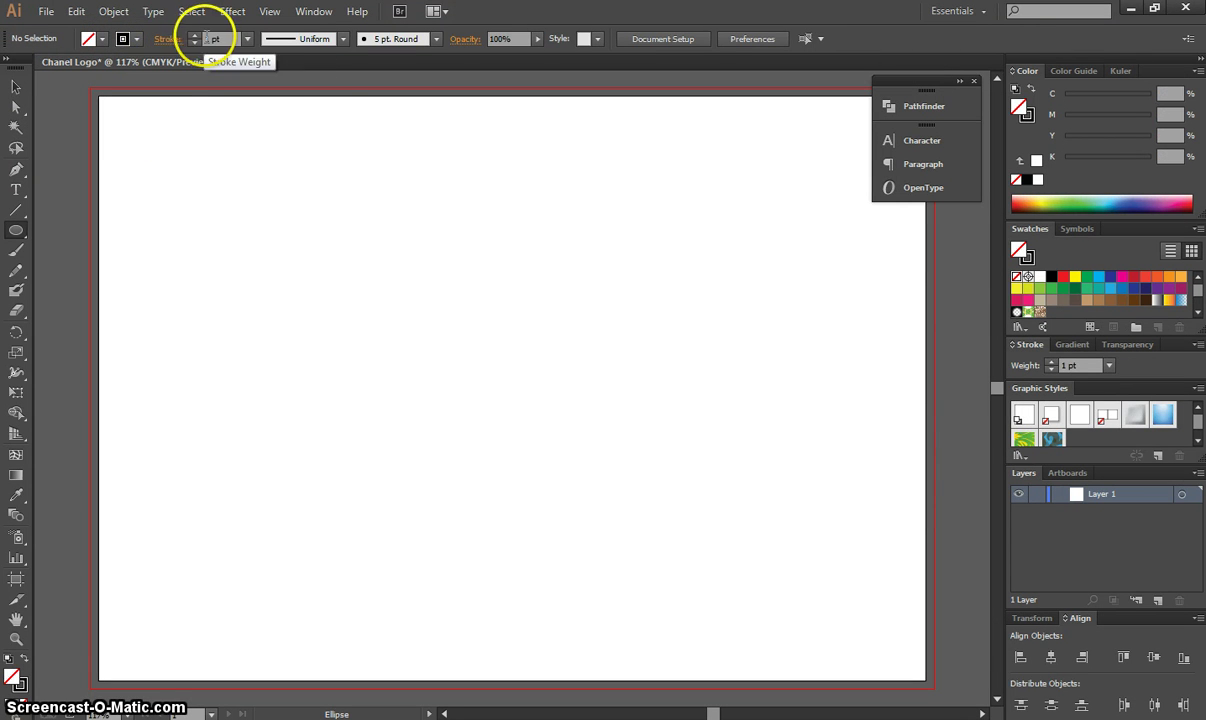
# Set the stroke weight to 30 pt.
pyautogui.click(247, 39)
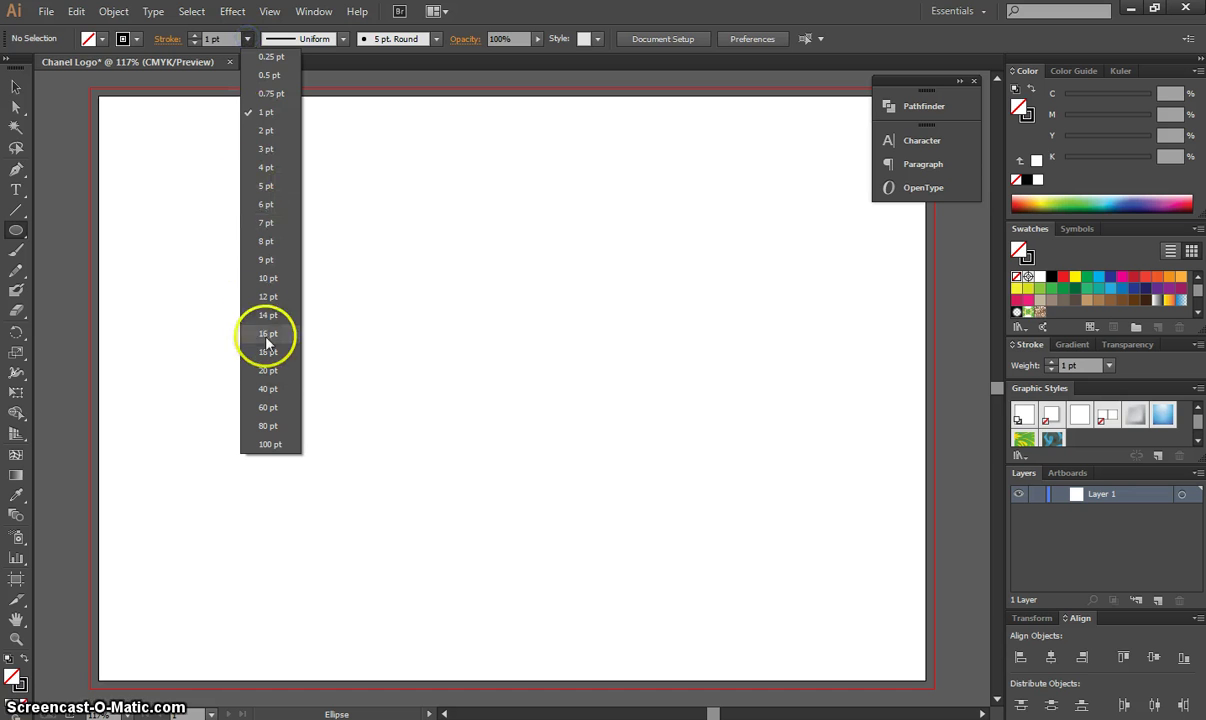
pyautogui.click(268, 370)
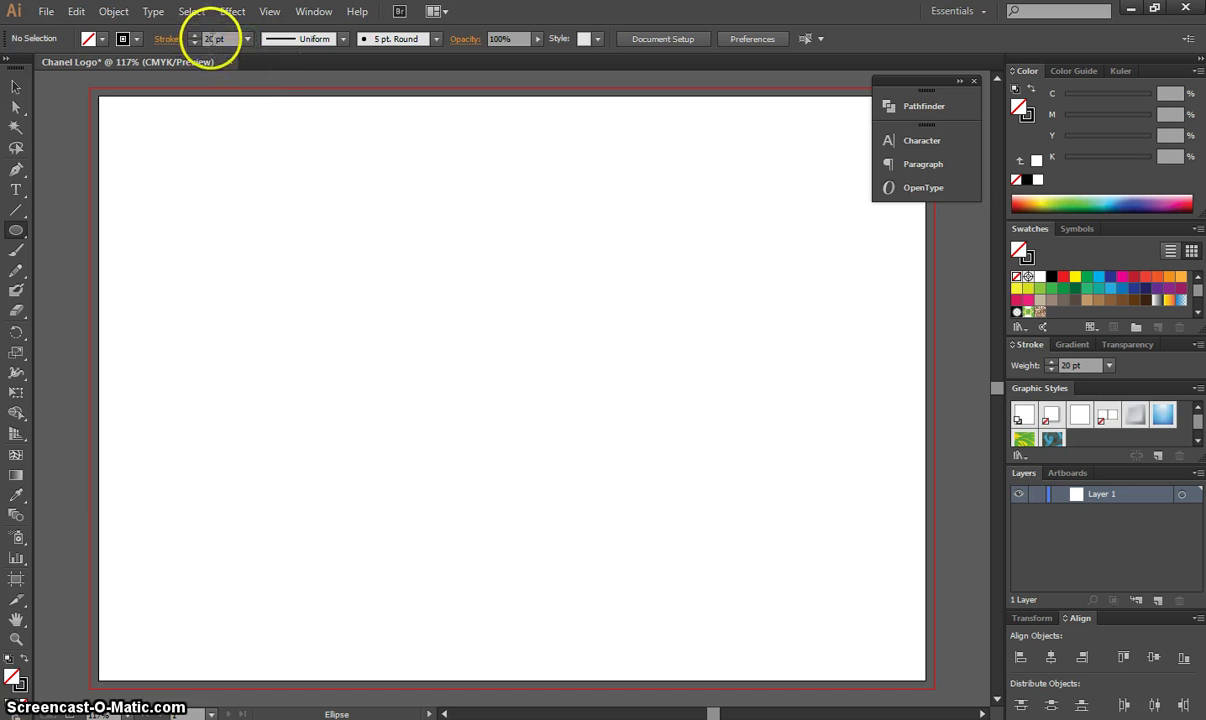
pyautogui.doubleClick(209, 39)
pyautogui.write('30')
pyautogui.press('Return')
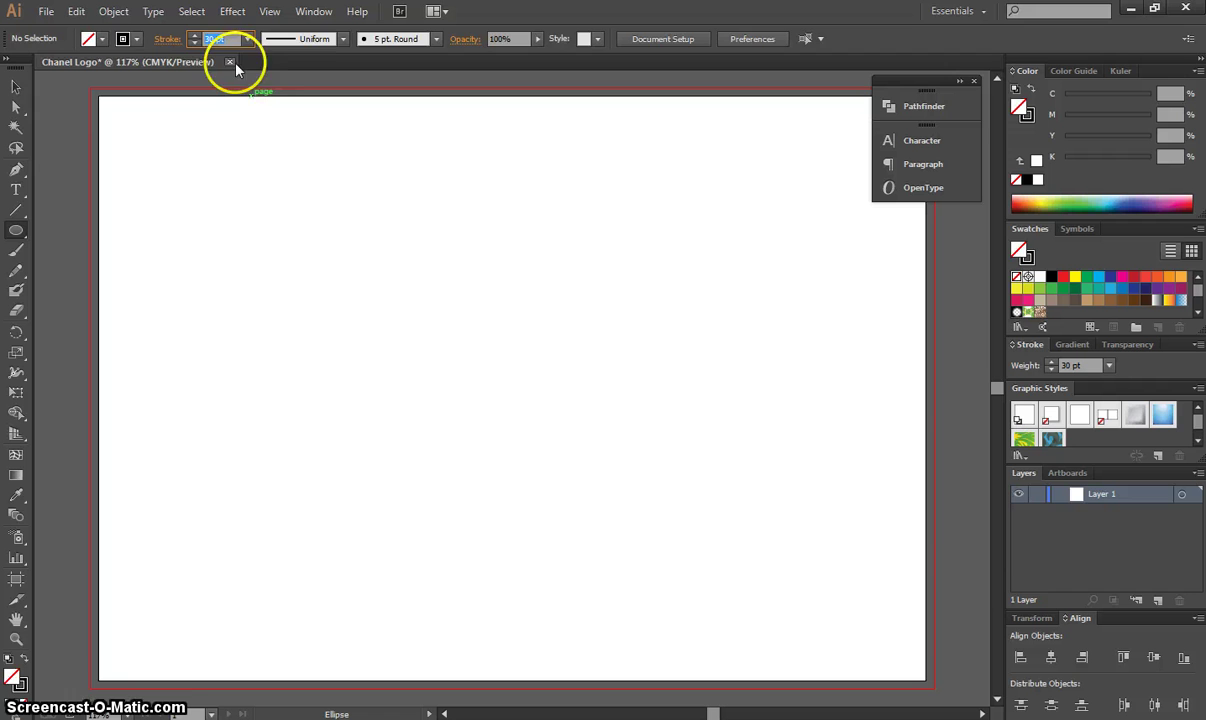
pyautogui.click(228, 38)
# Draw a circle about 70 mm wide near the artboard's upper left.
pyautogui.click(380, 230)
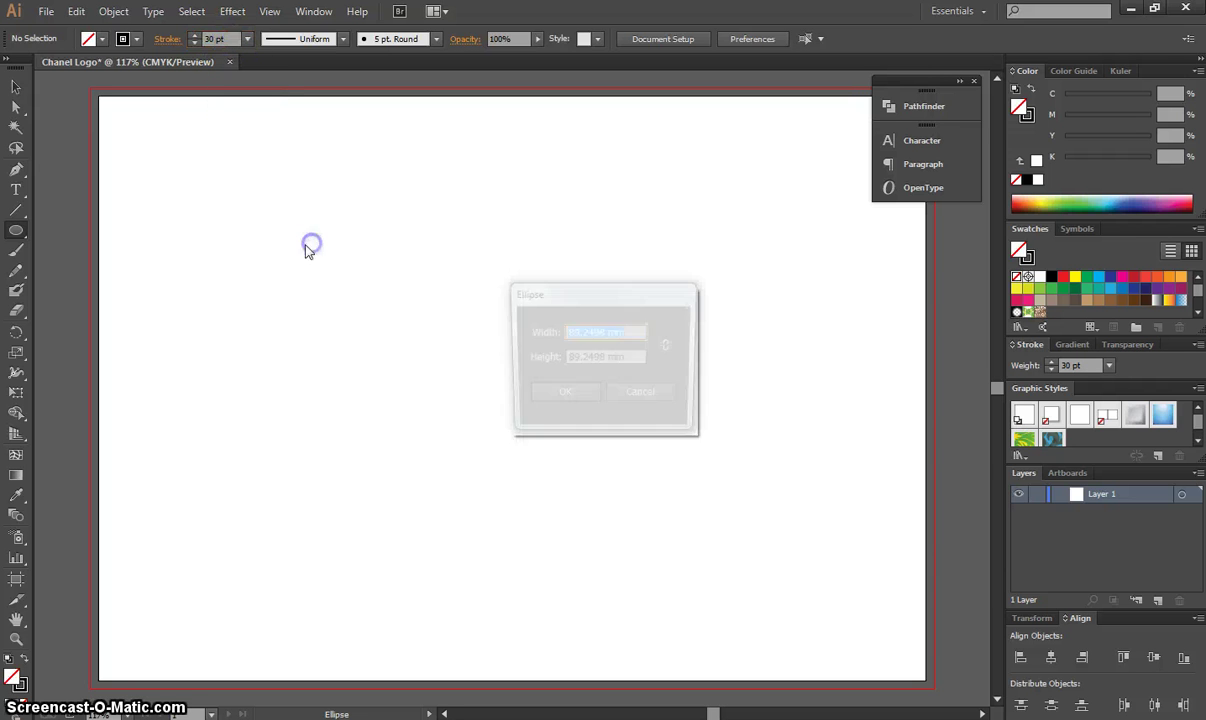
pyautogui.click(631, 398)
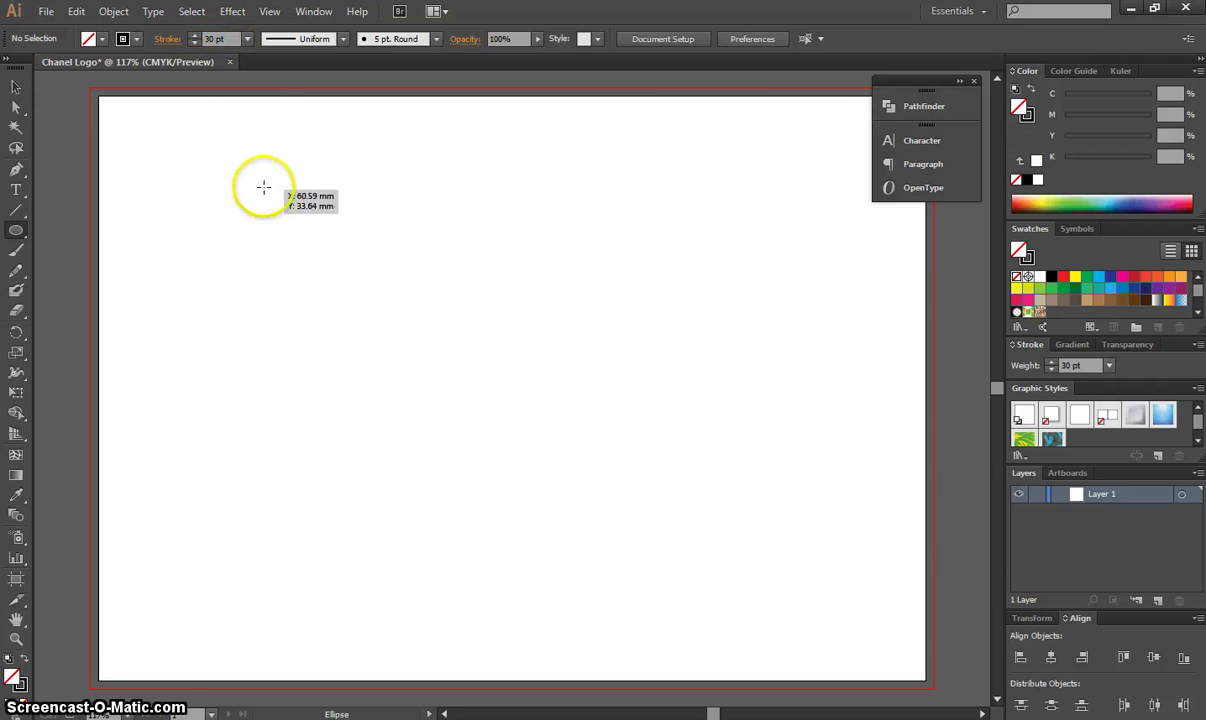
pyautogui.moveTo(264, 187)
pyautogui.mouseDown()
pyautogui.moveTo(508, 371)
pyautogui.moveTo(458, 330)
pyautogui.mouseUp()
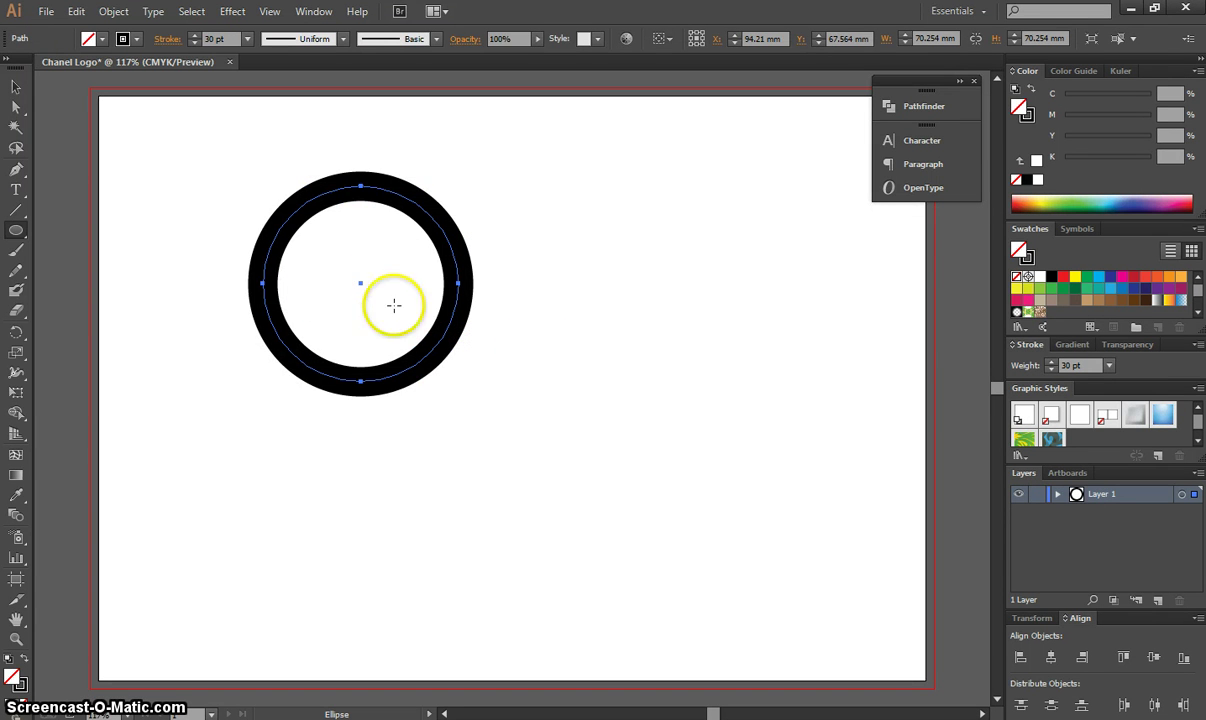
# Duplicate the ring so the copy overlaps it on the right.
pyautogui.click(17, 88)
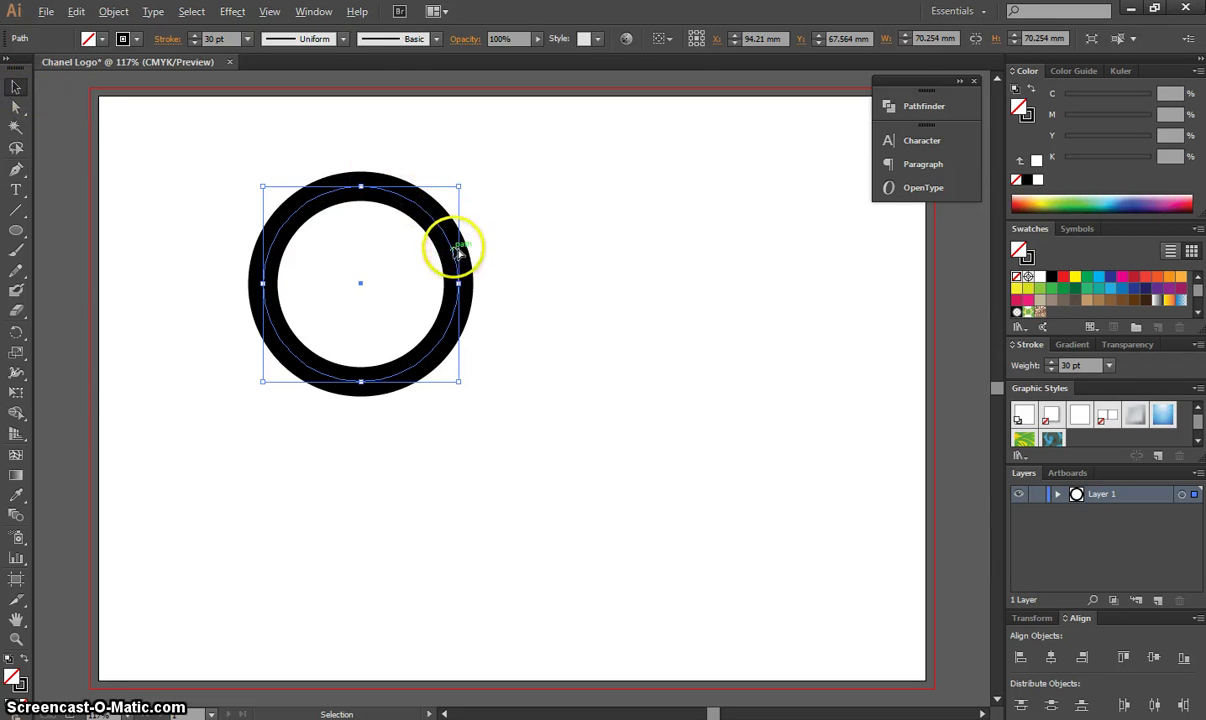
pyautogui.moveTo(453, 247); pyautogui.dragTo(545, 245)
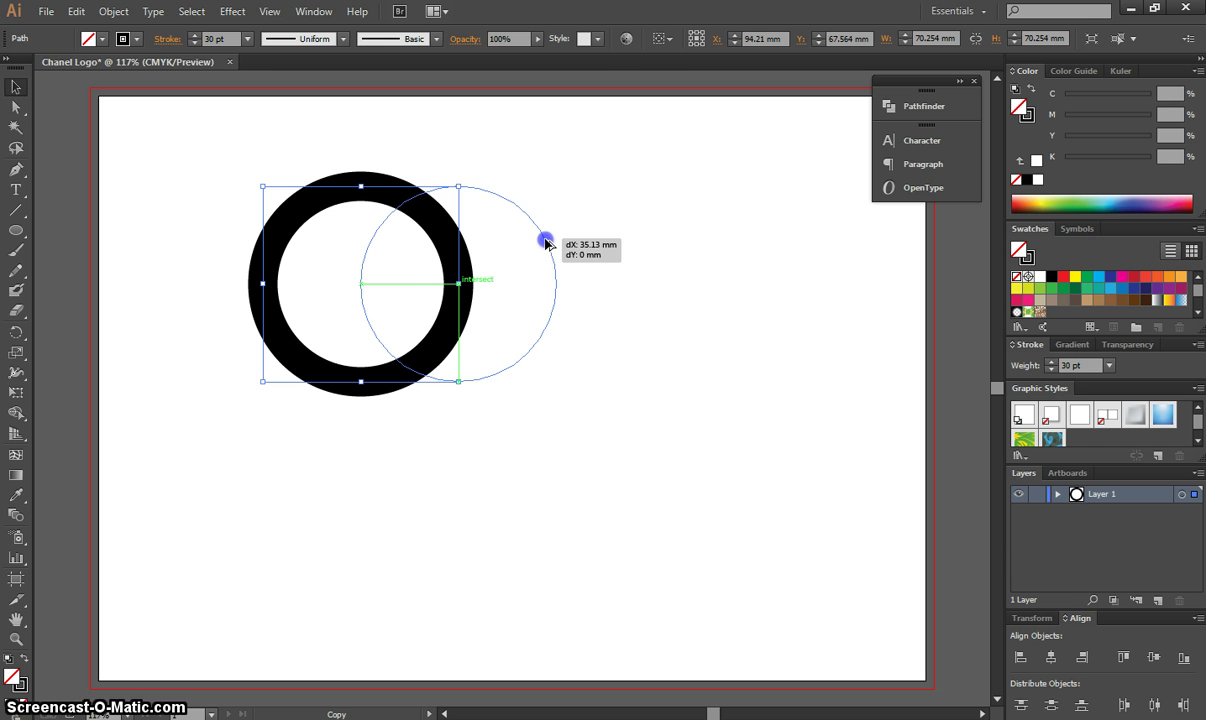
pyautogui.moveTo(545, 243); pyautogui.dragTo(545, 243)
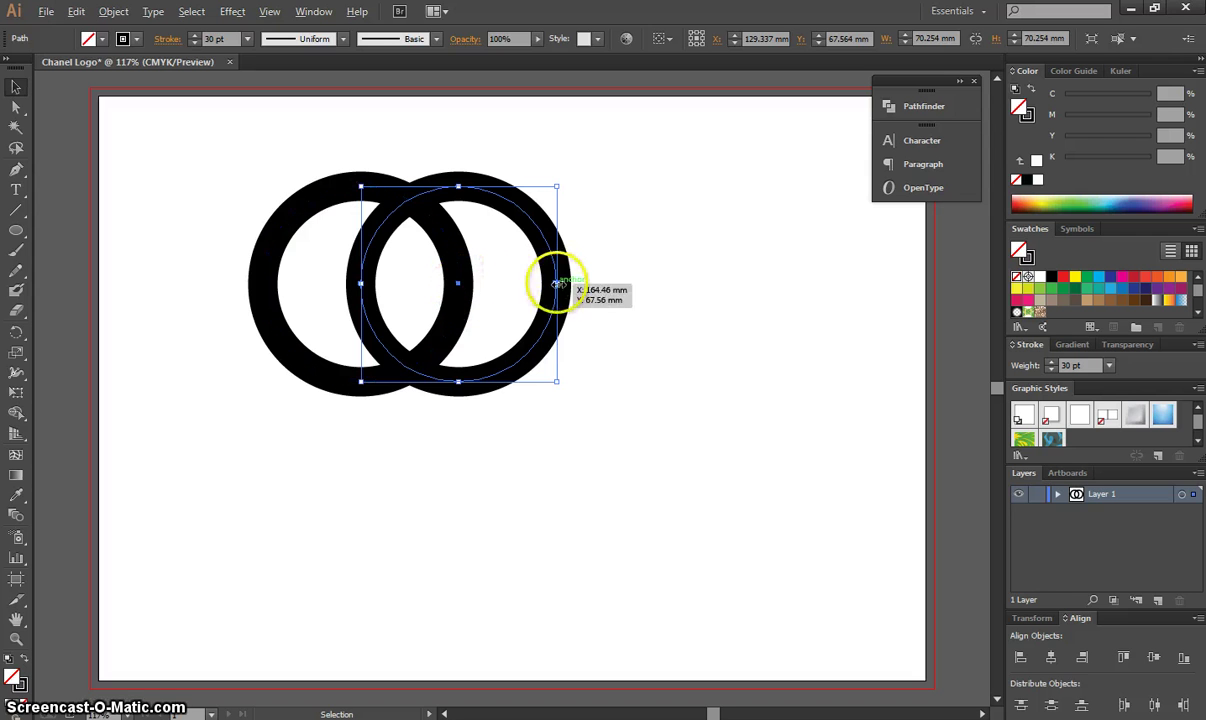
pyautogui.click(629, 260)
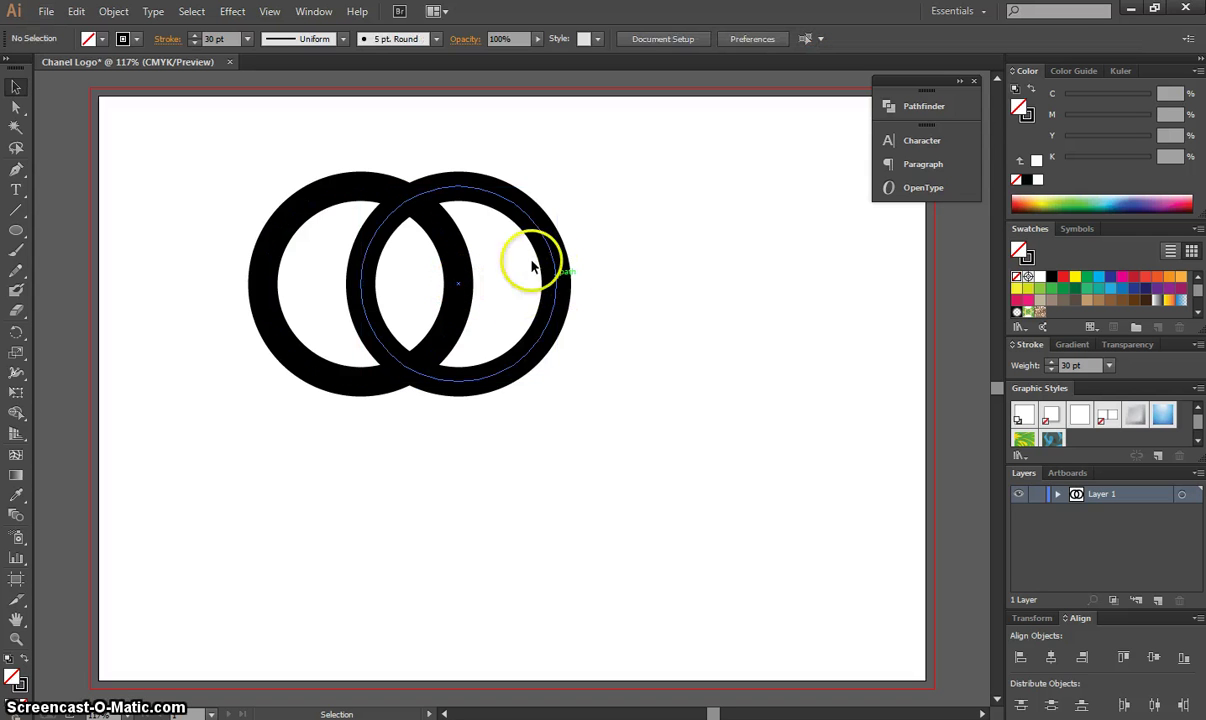
# Select both rings and move the interlocked pair rightward toward the artboard centre.
pyautogui.moveTo(220, 168); pyautogui.dragTo(463, 296)
pyautogui.click(592, 299)
pyautogui.click(557, 297)
pyautogui.moveTo(553, 285); pyautogui.dragTo(659, 284)
pyautogui.hotkey('ctrl', 'z')
pyautogui.click(446, 160)
pyautogui.moveTo(375, 143); pyautogui.dragTo(505, 204)
pyautogui.click(713, 255)
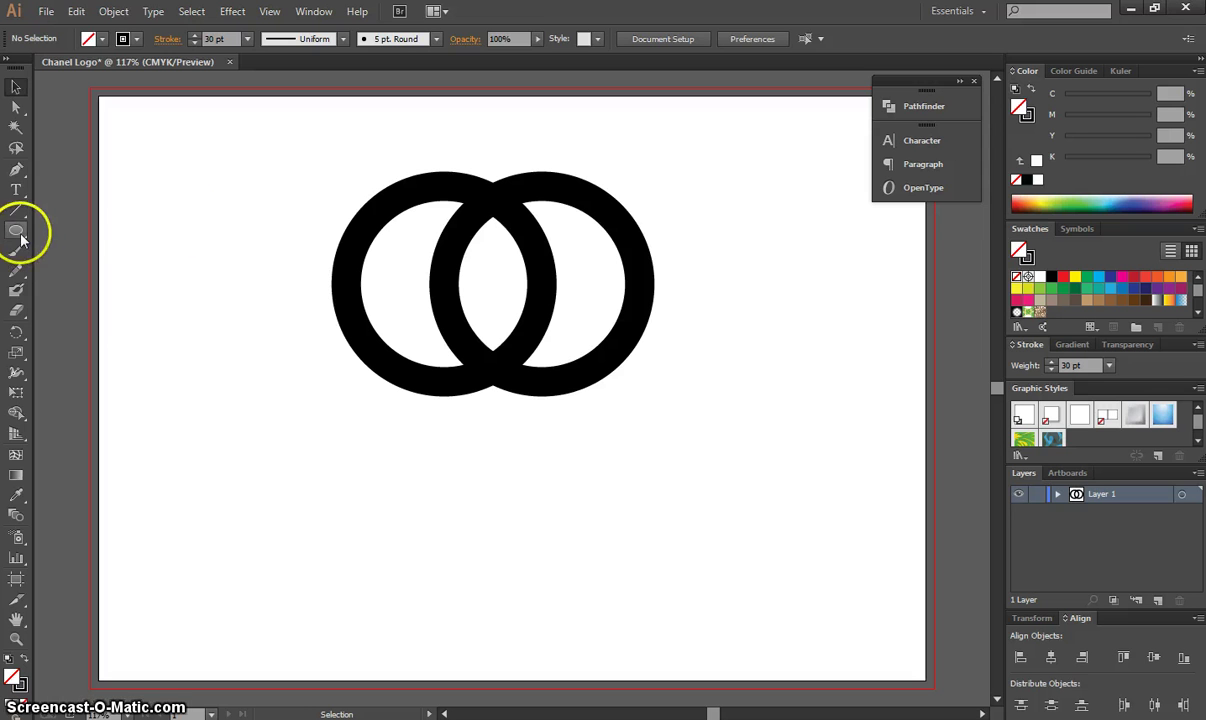
# Create a three-sided polygon with a 50 mm radius.
pyautogui.moveTo(16, 231); pyautogui.dragTo(117, 288)
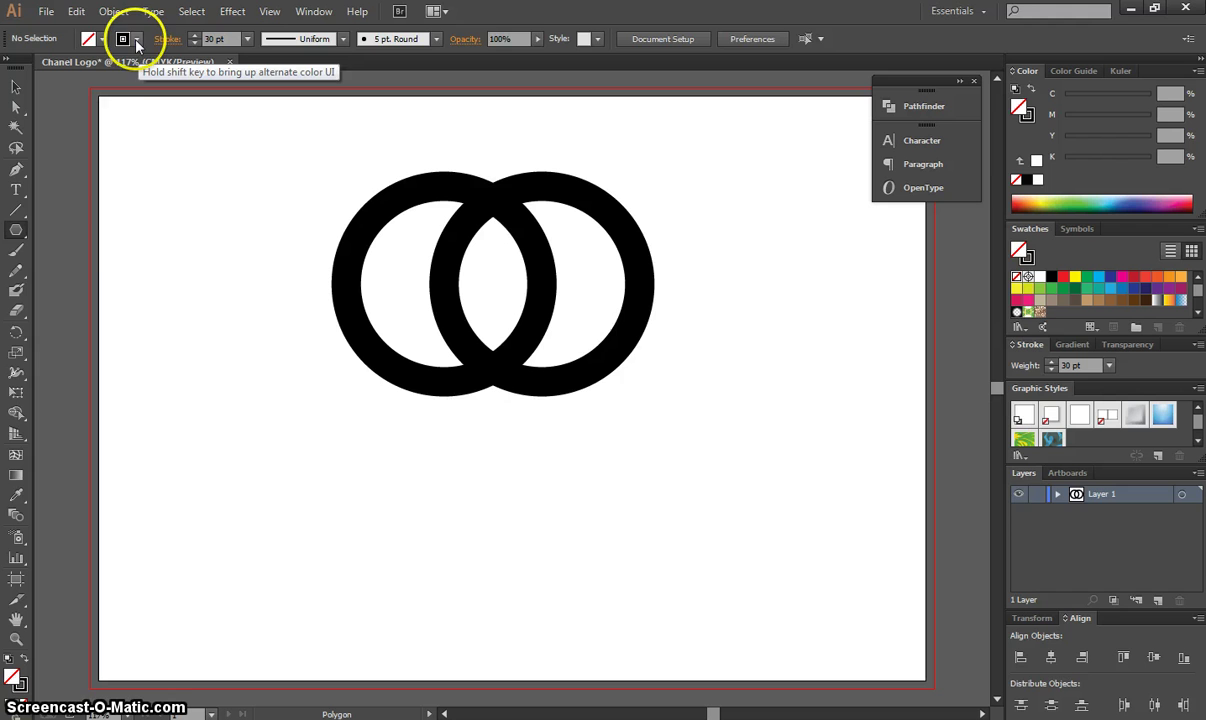
pyautogui.click(184, 259)
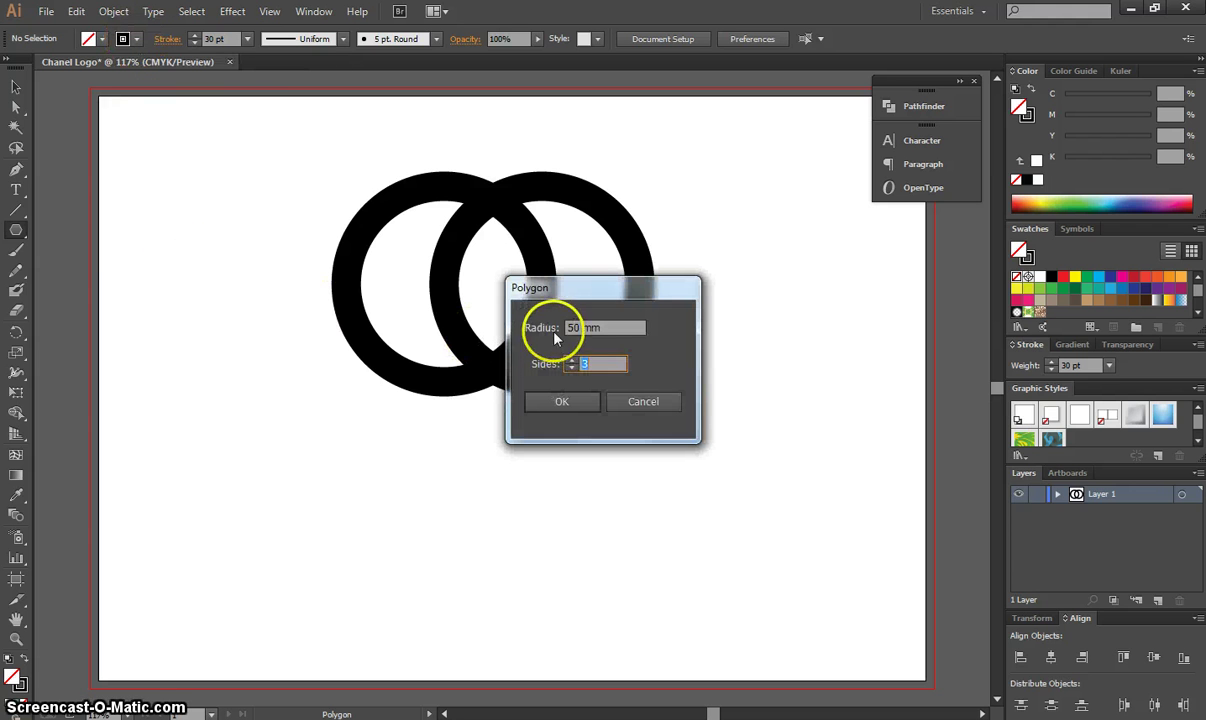
pyautogui.moveTo(598, 328); pyautogui.dragTo(517, 326)
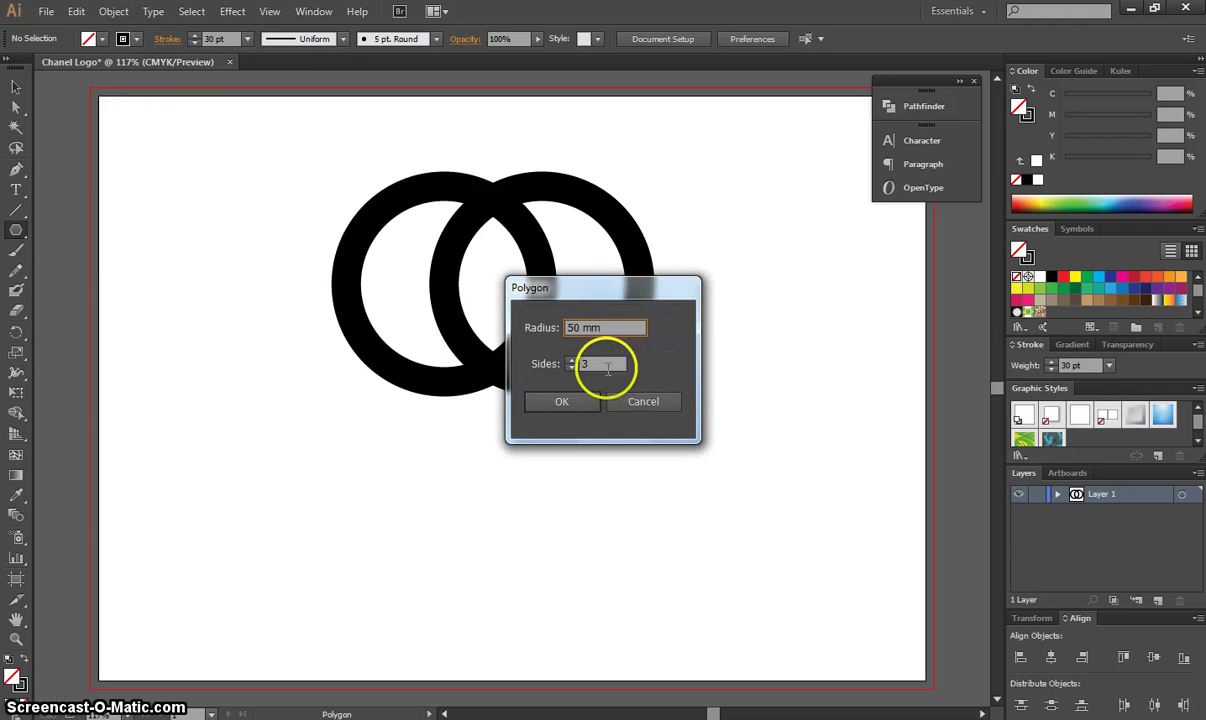
pyautogui.moveTo(607, 368); pyautogui.dragTo(557, 365)
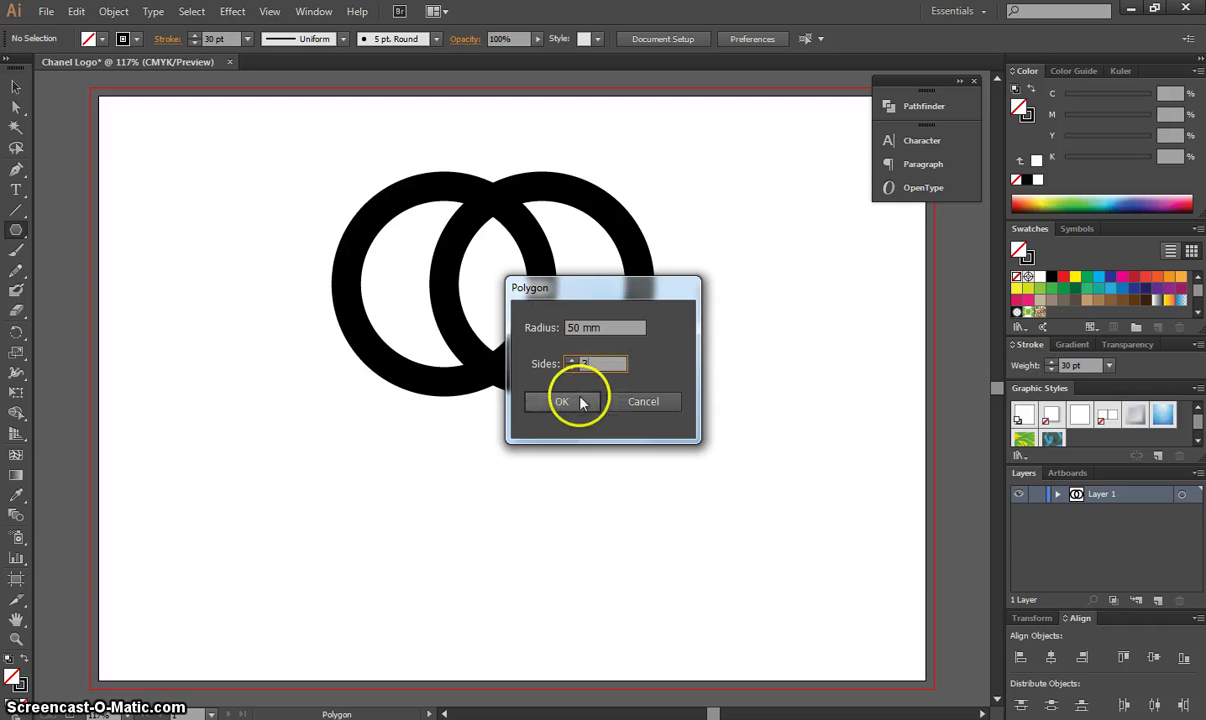
pyautogui.click(578, 403)
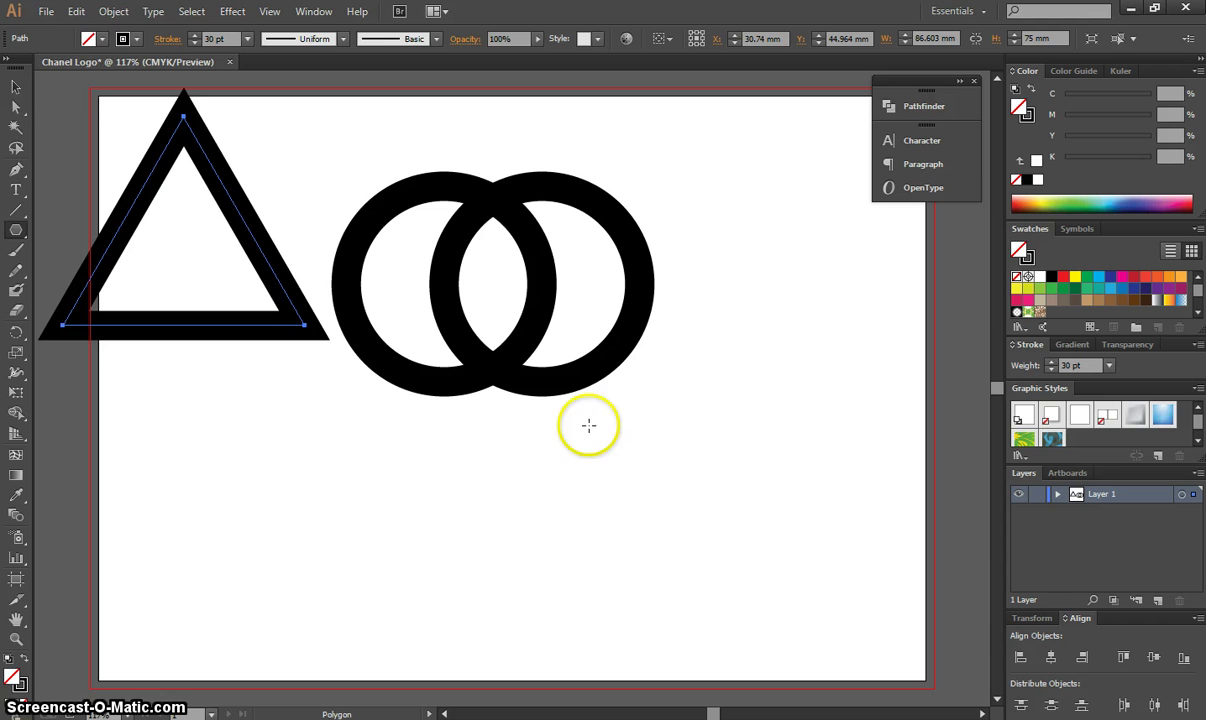
# Give the triangle a white fill and no stroke.
pyautogui.click(20, 91)
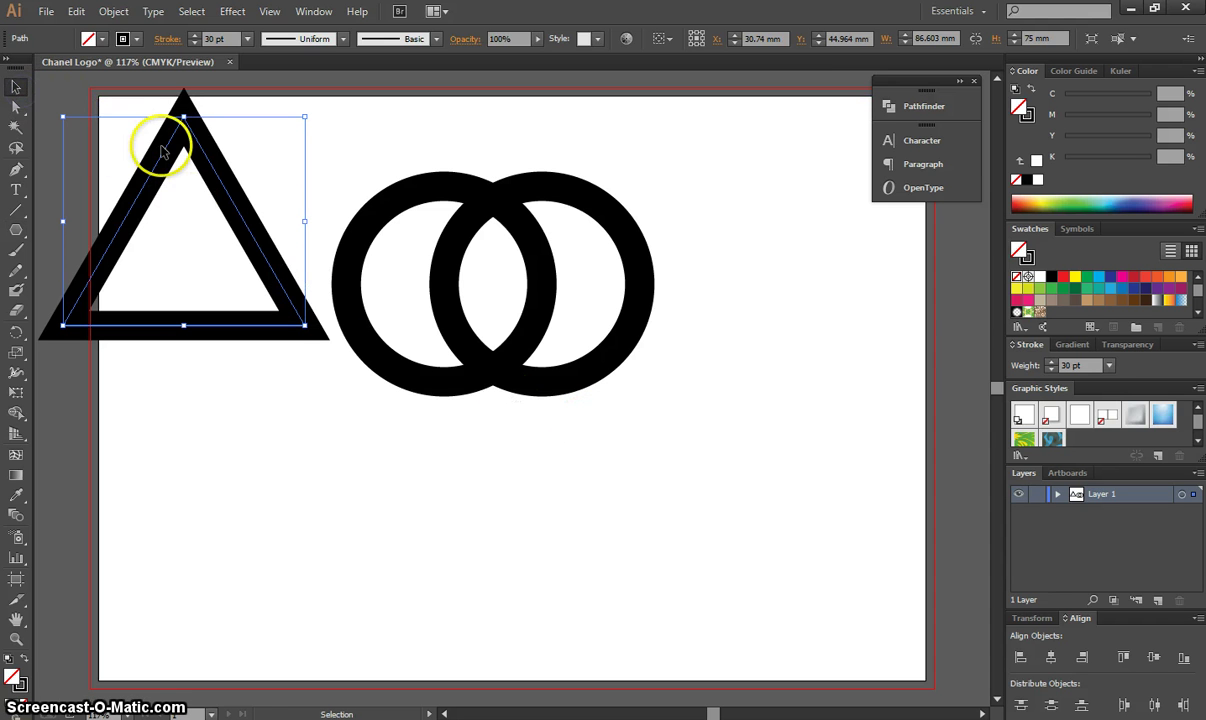
pyautogui.click(125, 38)
pyautogui.click(20, 66)
pyautogui.click(97, 39)
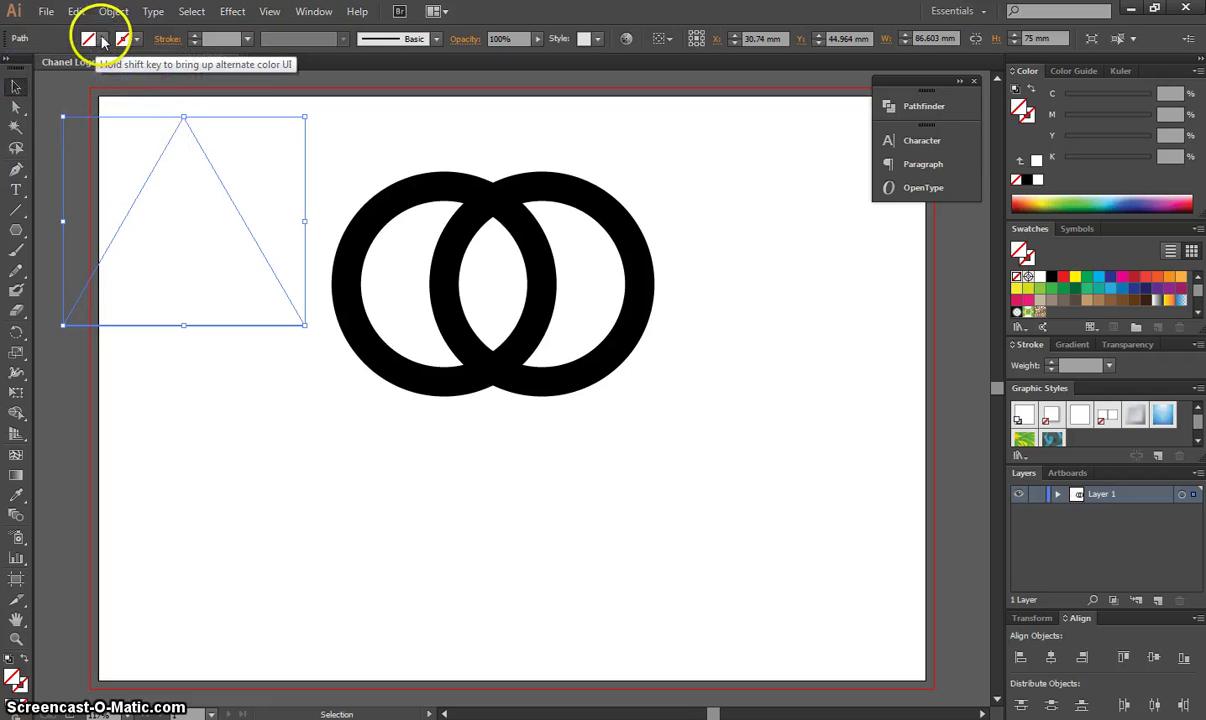
pyautogui.click(103, 39)
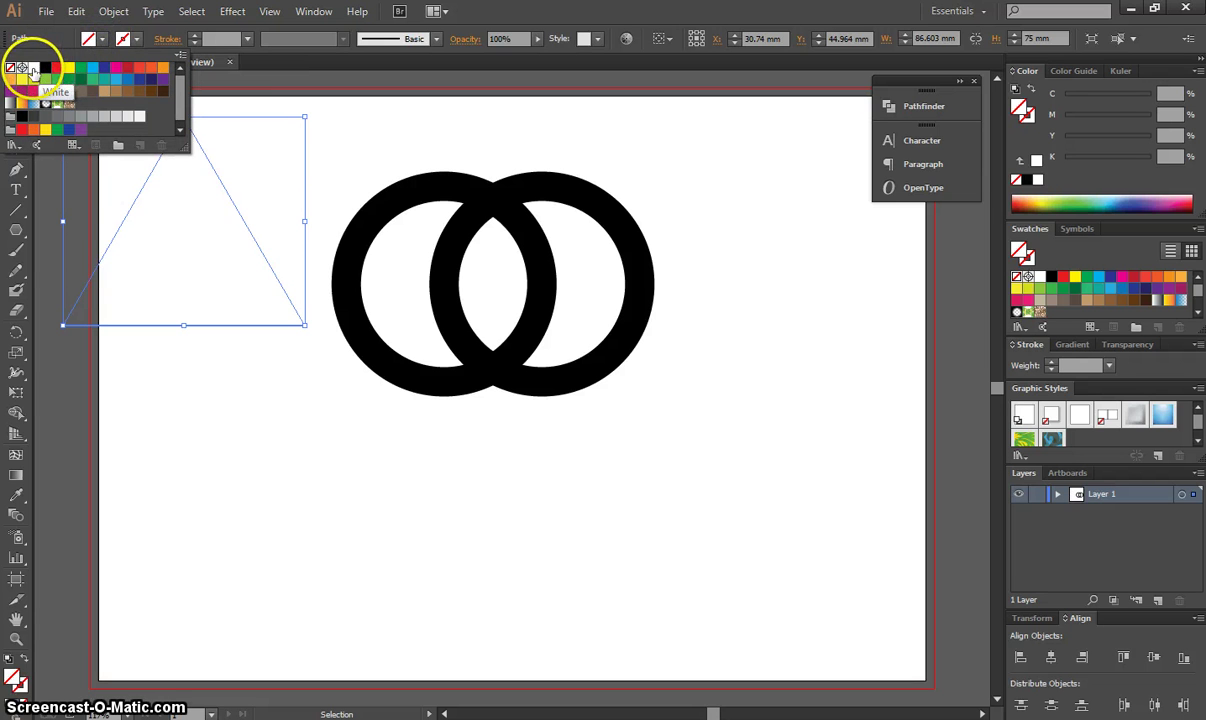
pyautogui.click(33, 70)
pyautogui.click(357, 150)
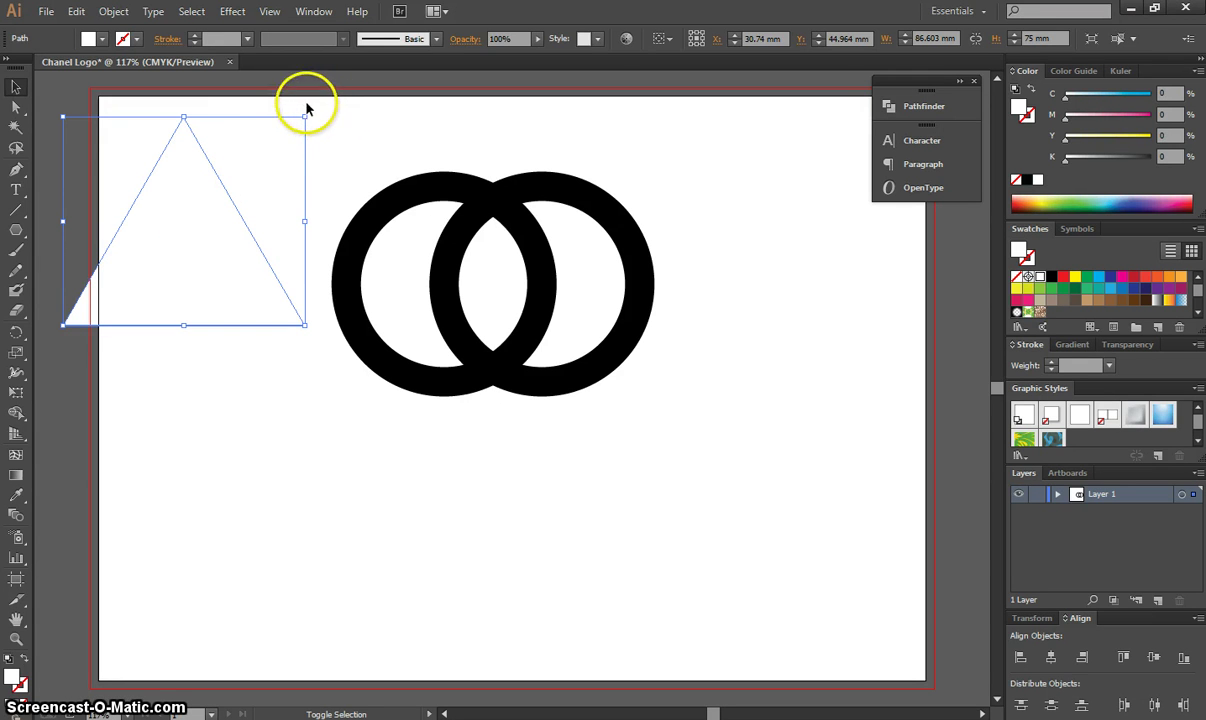
# Rotate the triangle to point right and place it over the left ring's left side.
pyautogui.moveTo(313, 110); pyautogui.dragTo(360, 194)
pyautogui.moveTo(369, 301); pyautogui.dragTo(367, 355)
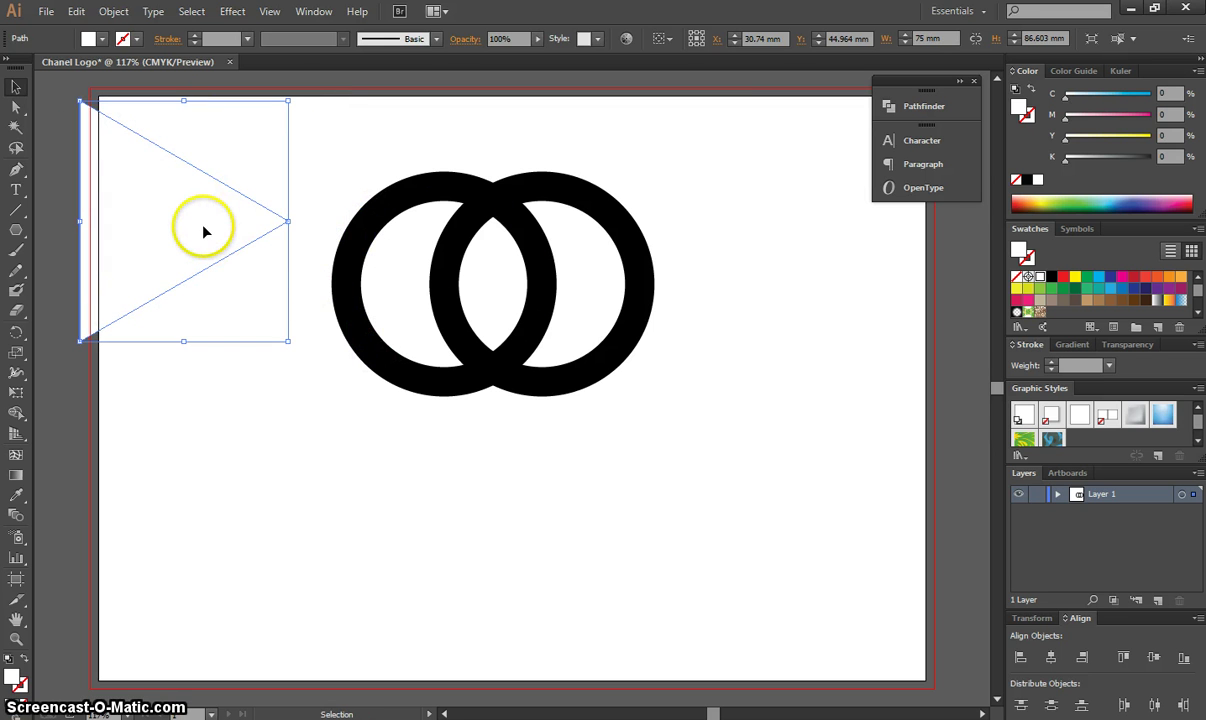
pyautogui.moveTo(204, 232); pyautogui.dragTo(349, 286)
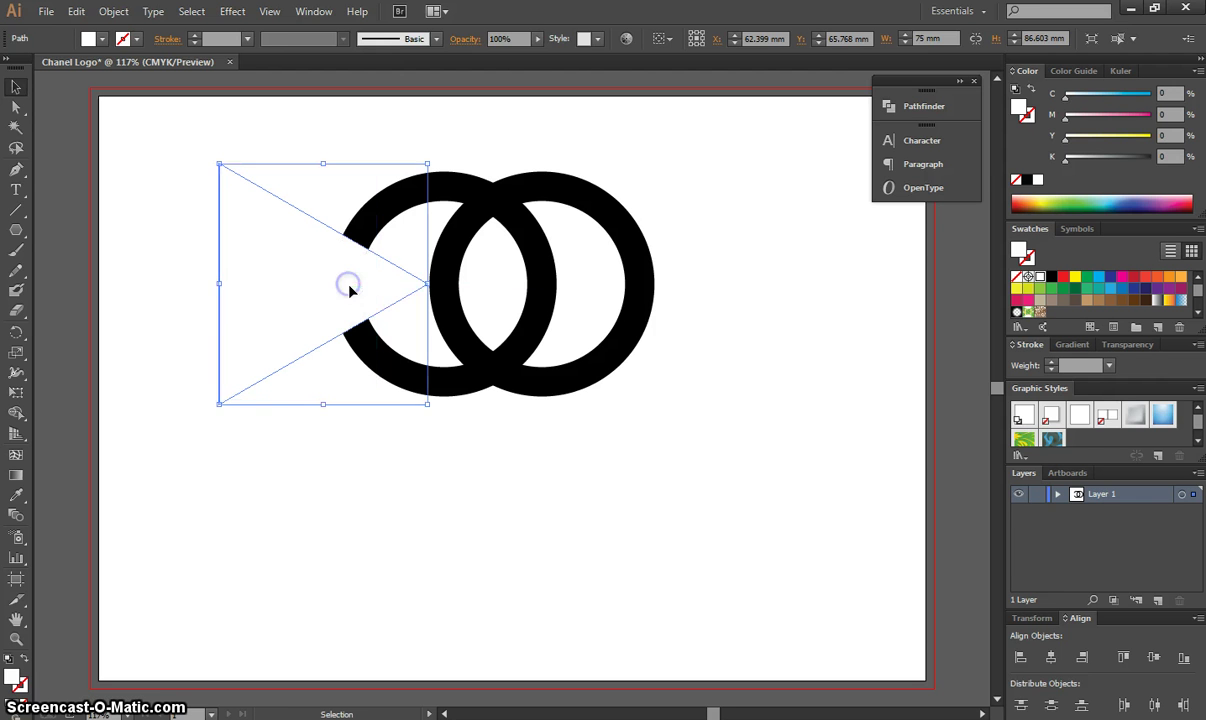
pyautogui.click(535, 460)
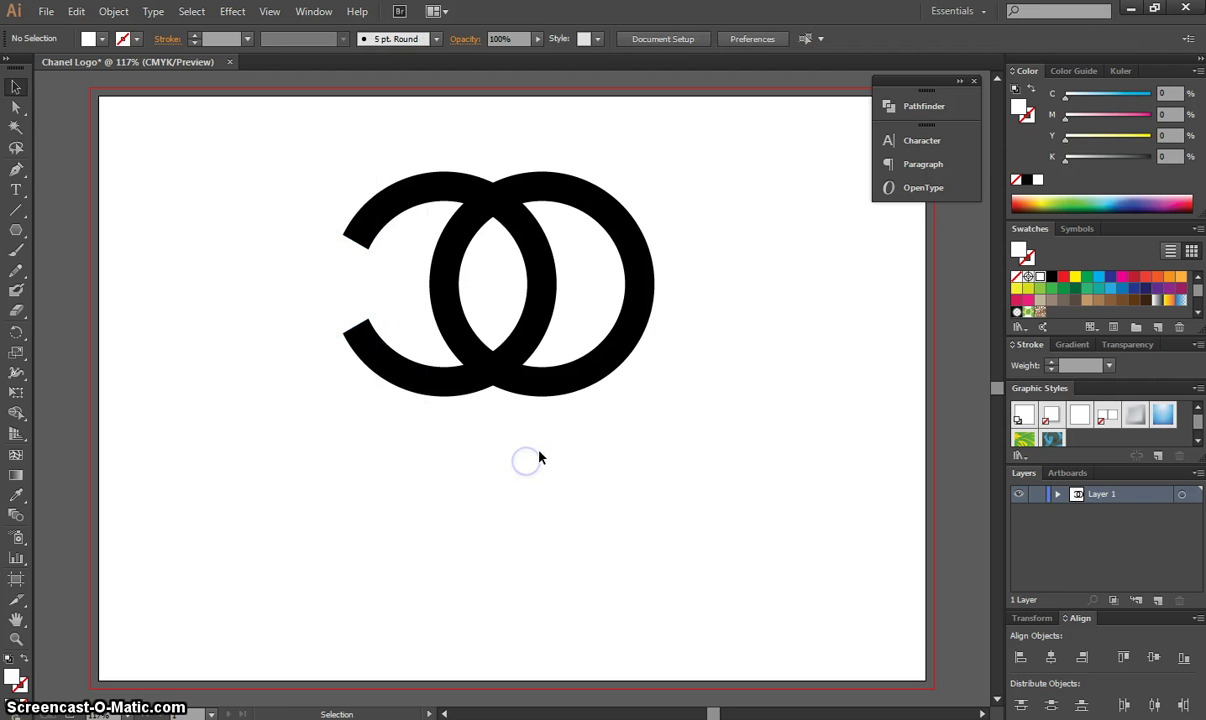
pyautogui.click(321, 285)
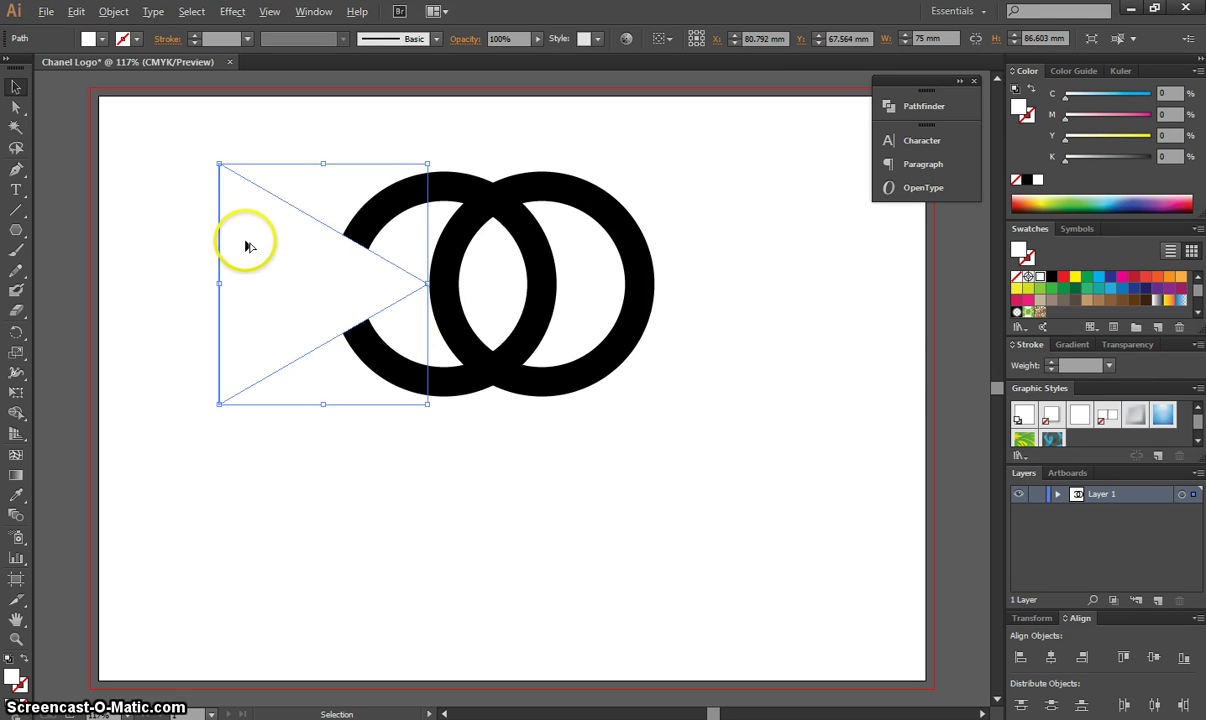
# Copy the white triangle onto the right ring's right side, rotated 180°, to notch a reversed C.
pyautogui.moveTo(248, 246); pyautogui.dragTo(606, 265)
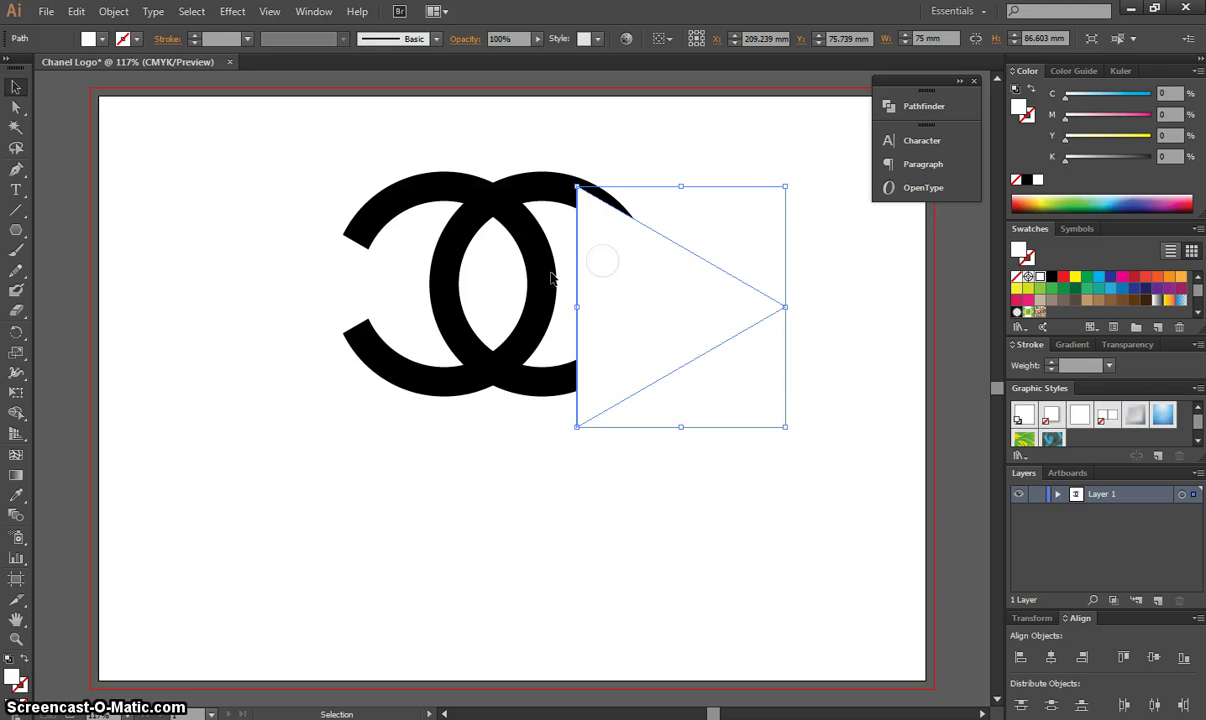
pyautogui.moveTo(792, 177); pyautogui.dragTo(633, 401)
pyautogui.moveTo(595, 351); pyautogui.dragTo(595, 351)
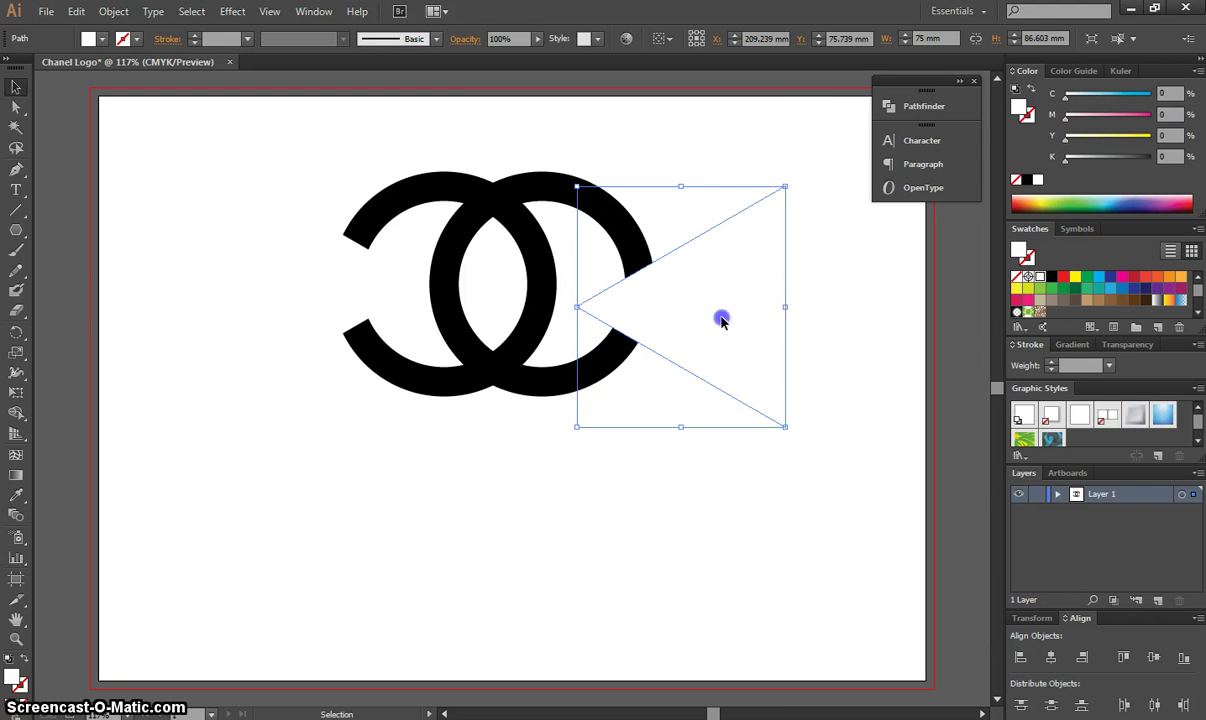
pyautogui.moveTo(722, 318); pyautogui.dragTo(706, 298)
pyautogui.click(847, 288)
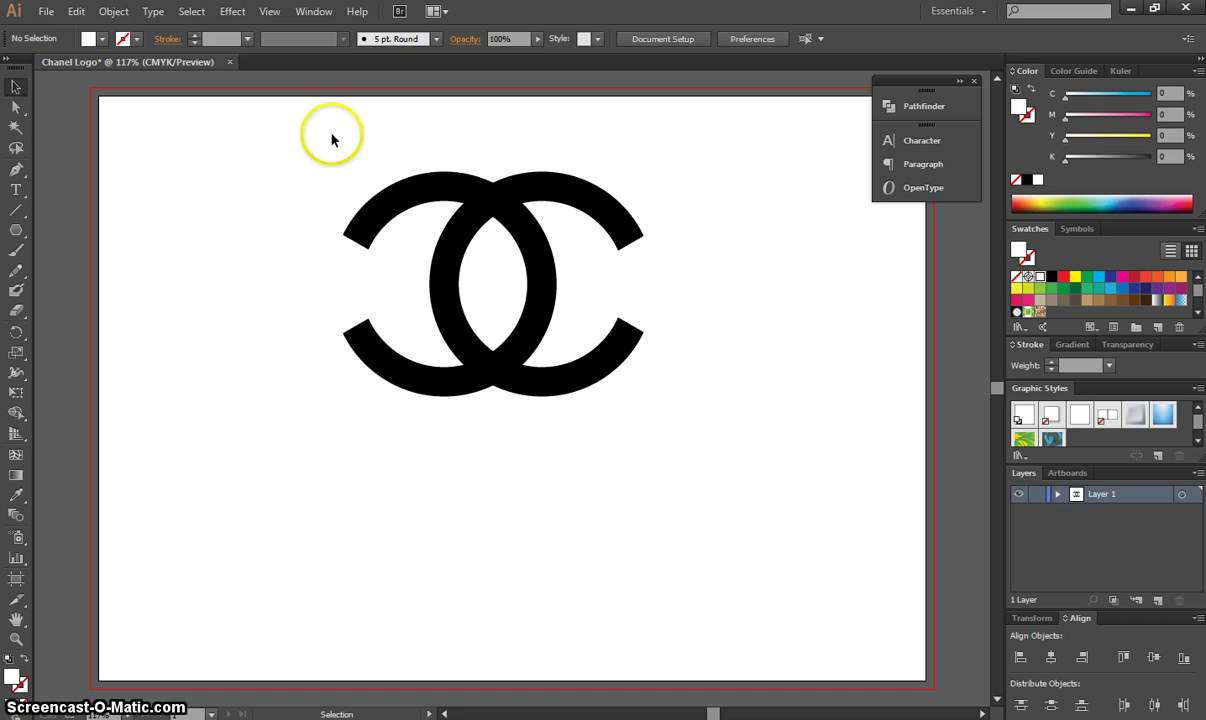
# Vertically align both rings and triangles, group them, and nudge the group slightly right.
pyautogui.moveTo(283, 131); pyautogui.dragTo(800, 448)
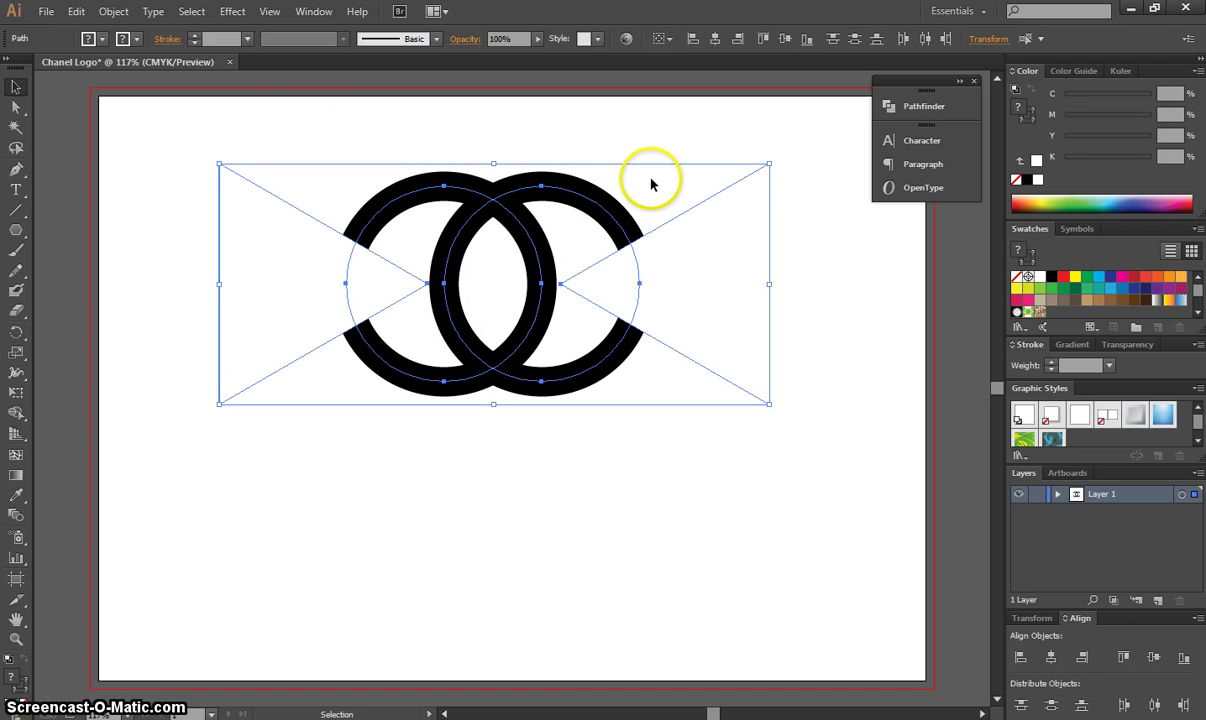
pyautogui.click(781, 40)
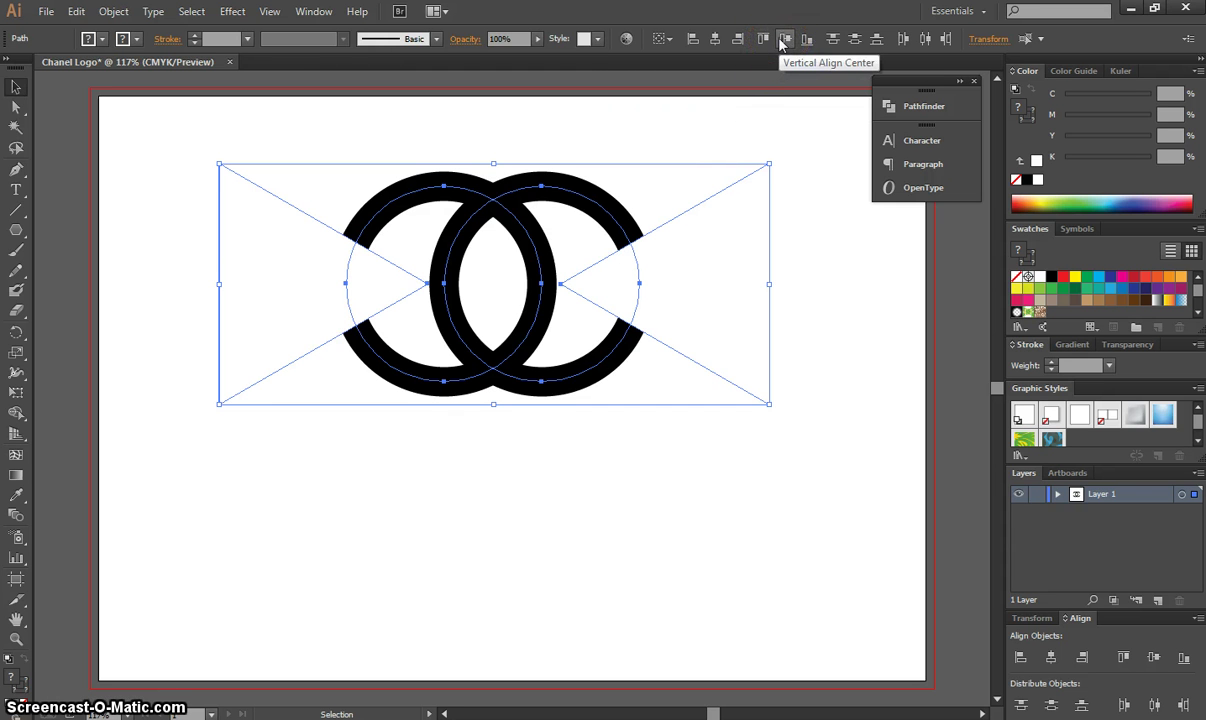
pyautogui.click(781, 40)
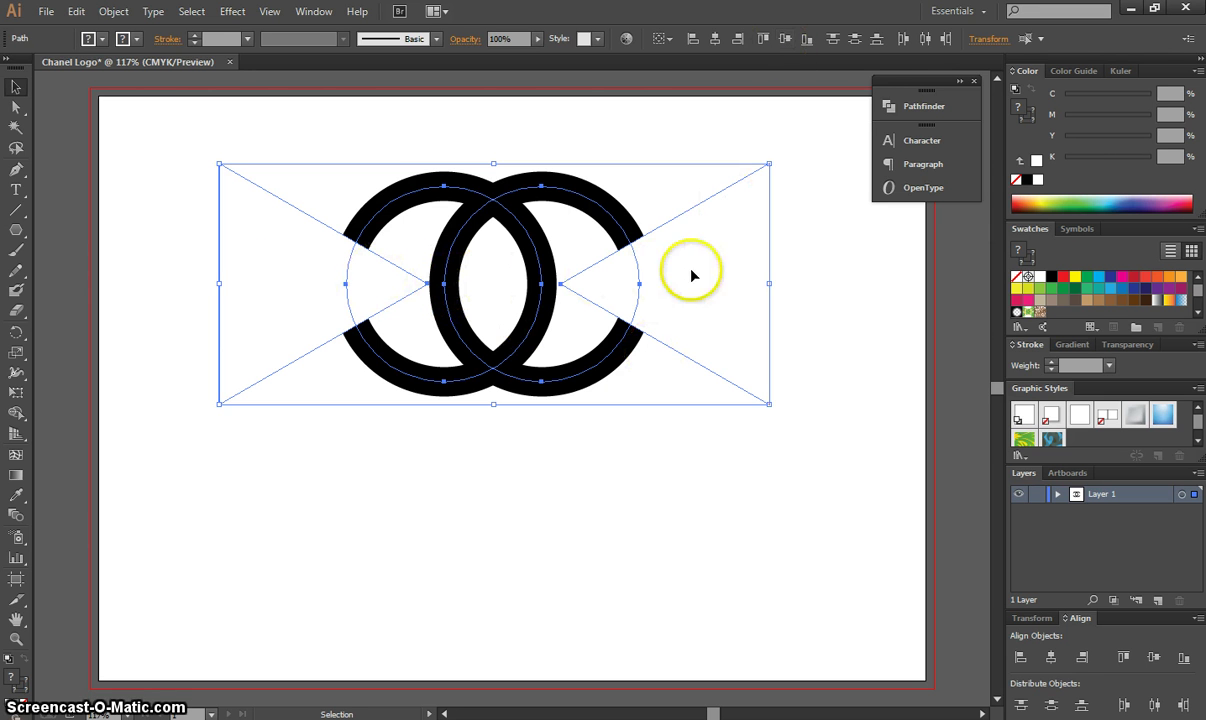
pyautogui.click(727, 245)
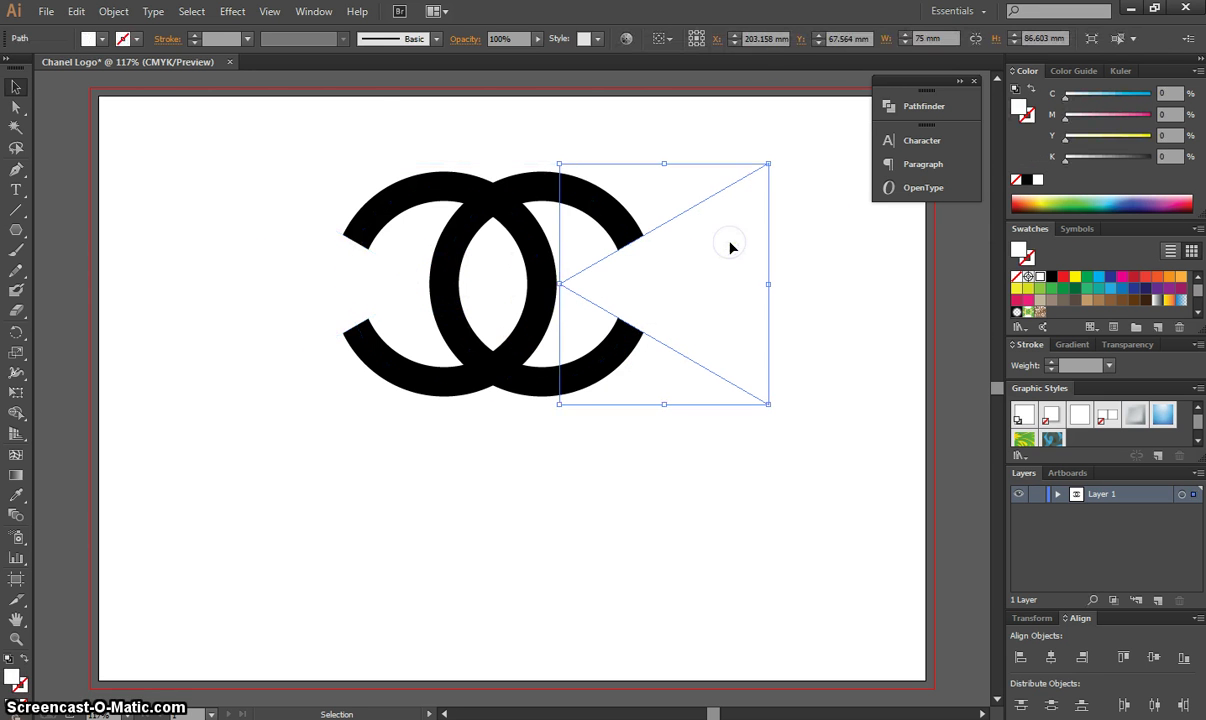
pyautogui.moveTo(350, 116); pyautogui.dragTo(673, 323)
pyautogui.rightClick(607, 281)
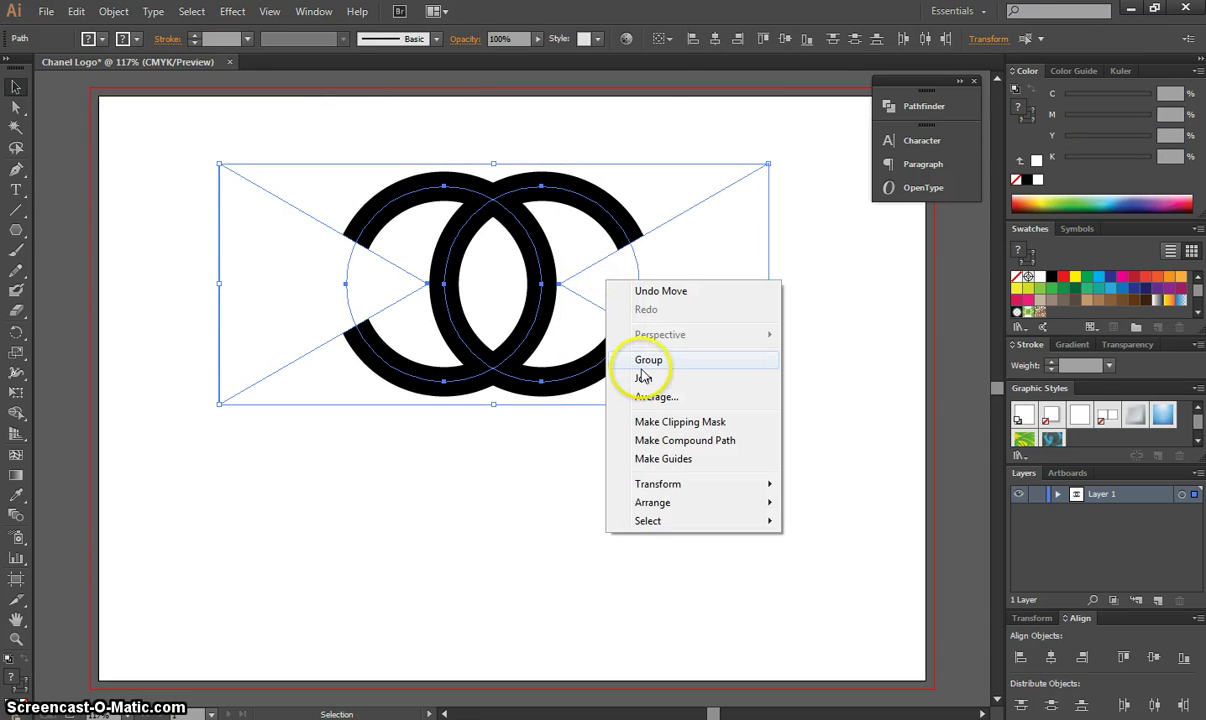
pyautogui.click(696, 364)
pyautogui.click(721, 466)
pyautogui.moveTo(543, 326); pyautogui.dragTo(575, 326)
pyautogui.click(635, 440)
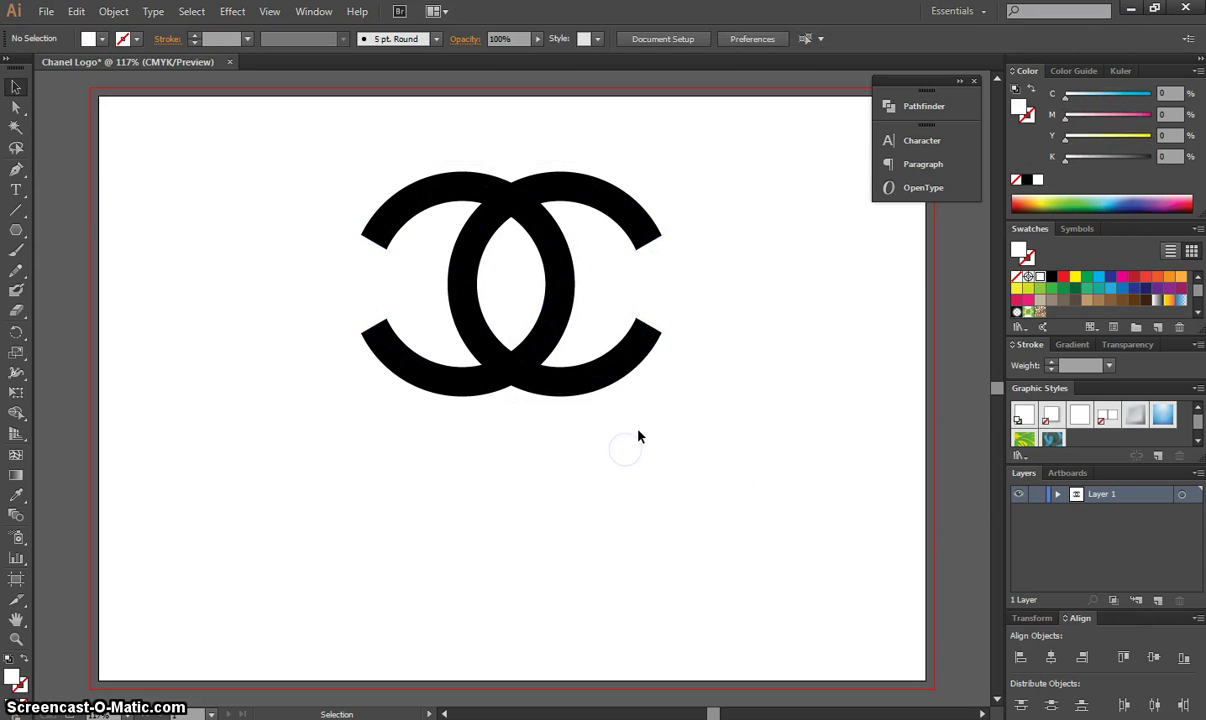
# Type CHANEL below the logo in Arial Bold 72 pt.
pyautogui.click(17, 189)
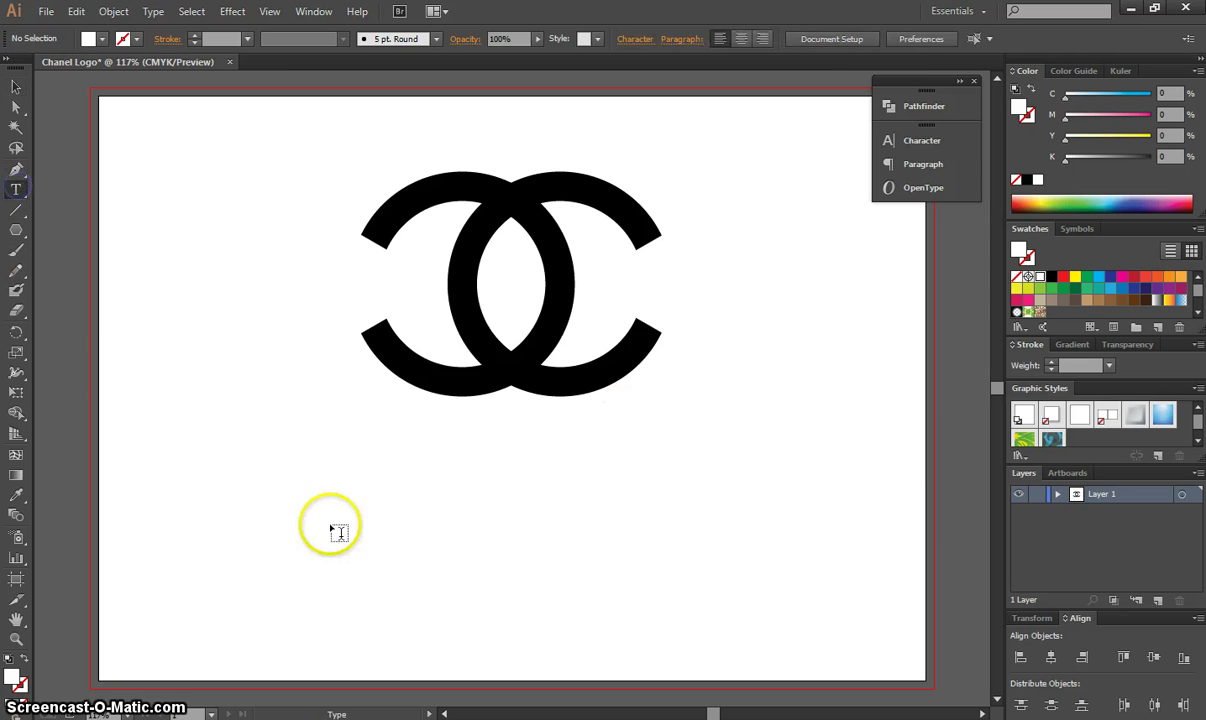
pyautogui.click(231, 507)
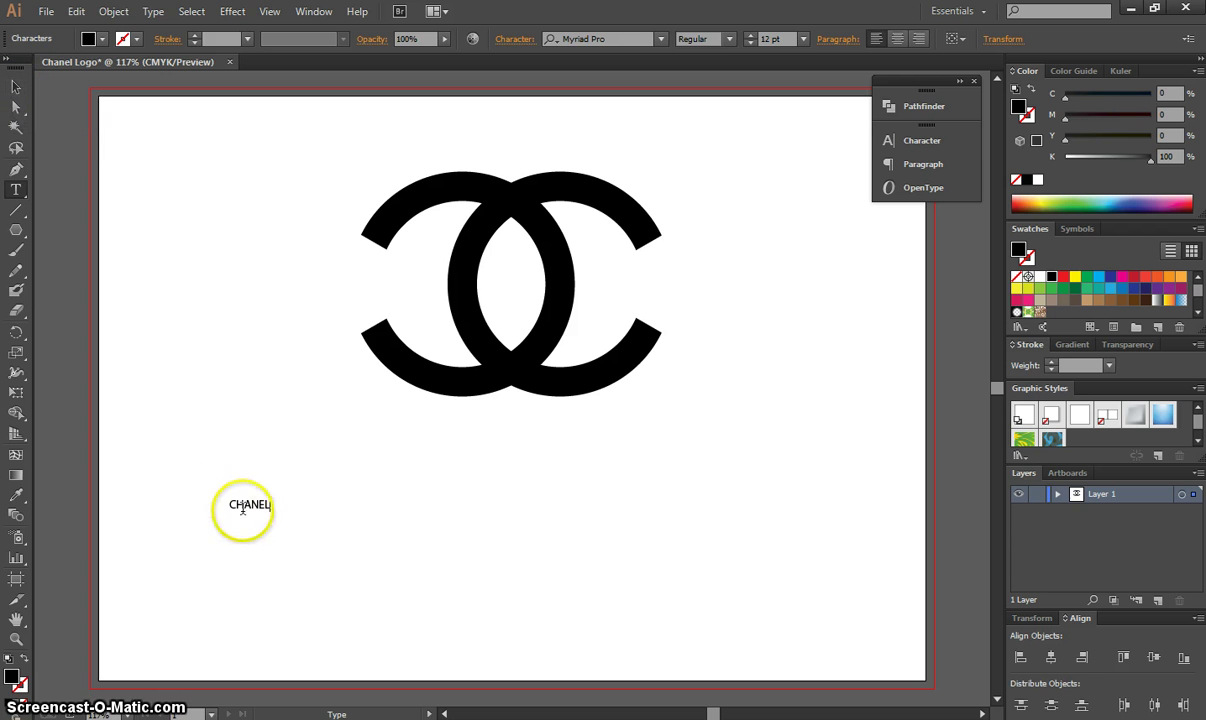
pyautogui.click(660, 39)
pyautogui.moveTo(868, 290); pyautogui.dragTo(872, 90)
pyautogui.click(690, 157)
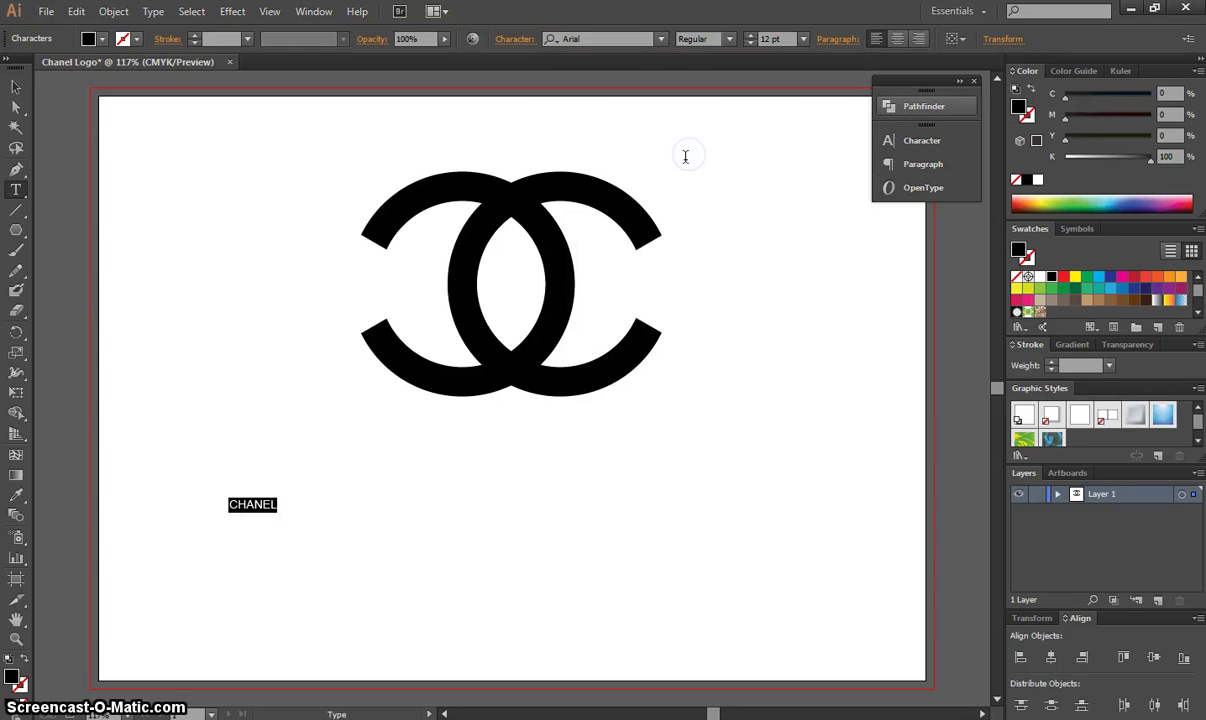
pyautogui.click(731, 39)
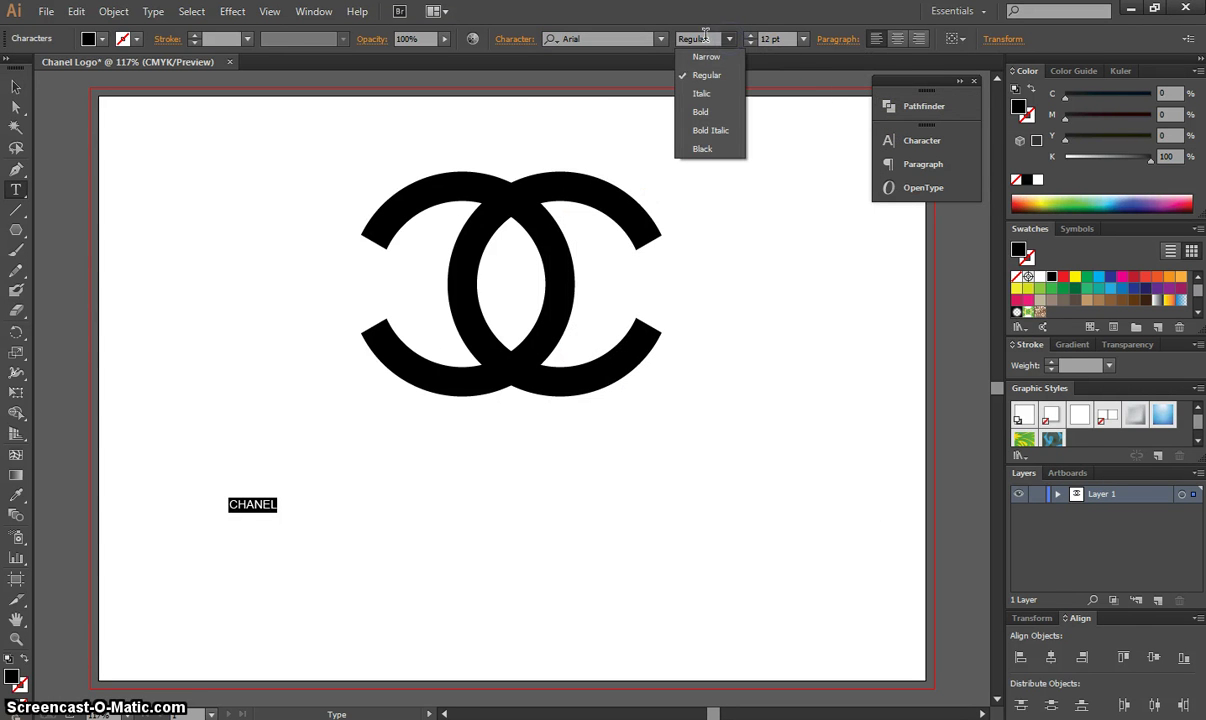
pyautogui.click(703, 112)
pyautogui.click(801, 38)
pyautogui.click(822, 318)
# Scale CHANEL to about the logo's width (136.66 pt) and move it up under the double-C.
pyautogui.click(16, 88)
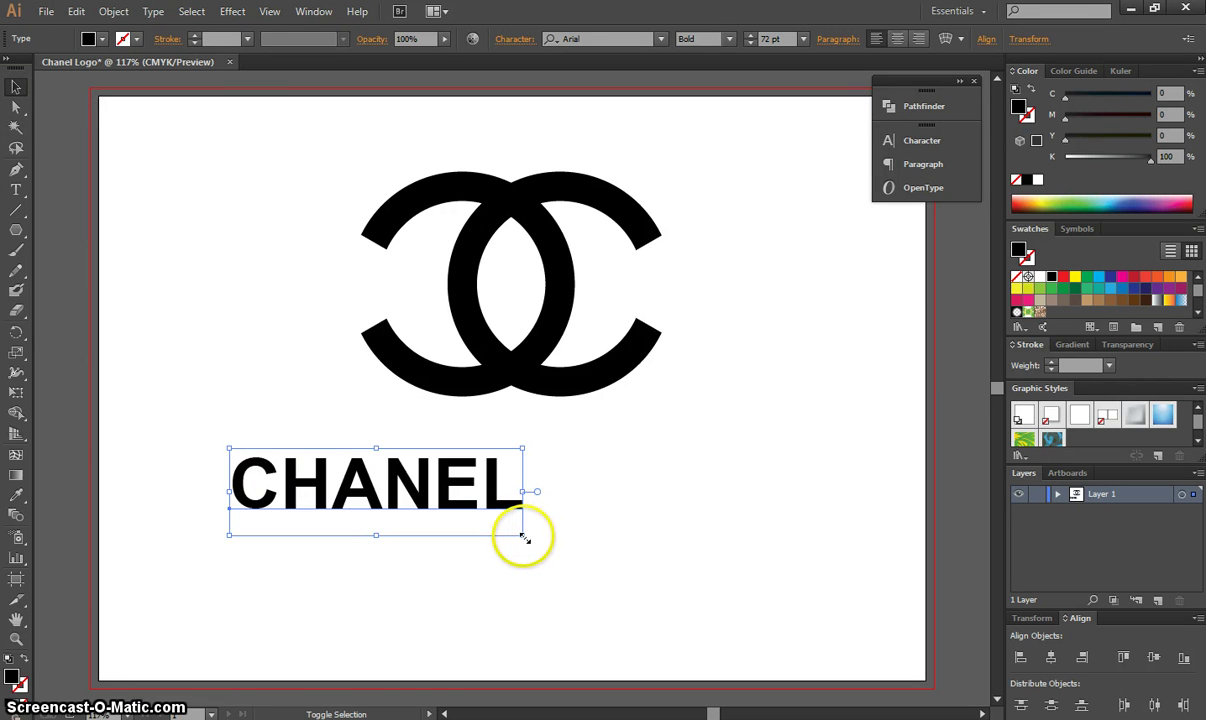
pyautogui.moveTo(523, 537); pyautogui.dragTo(788, 692)
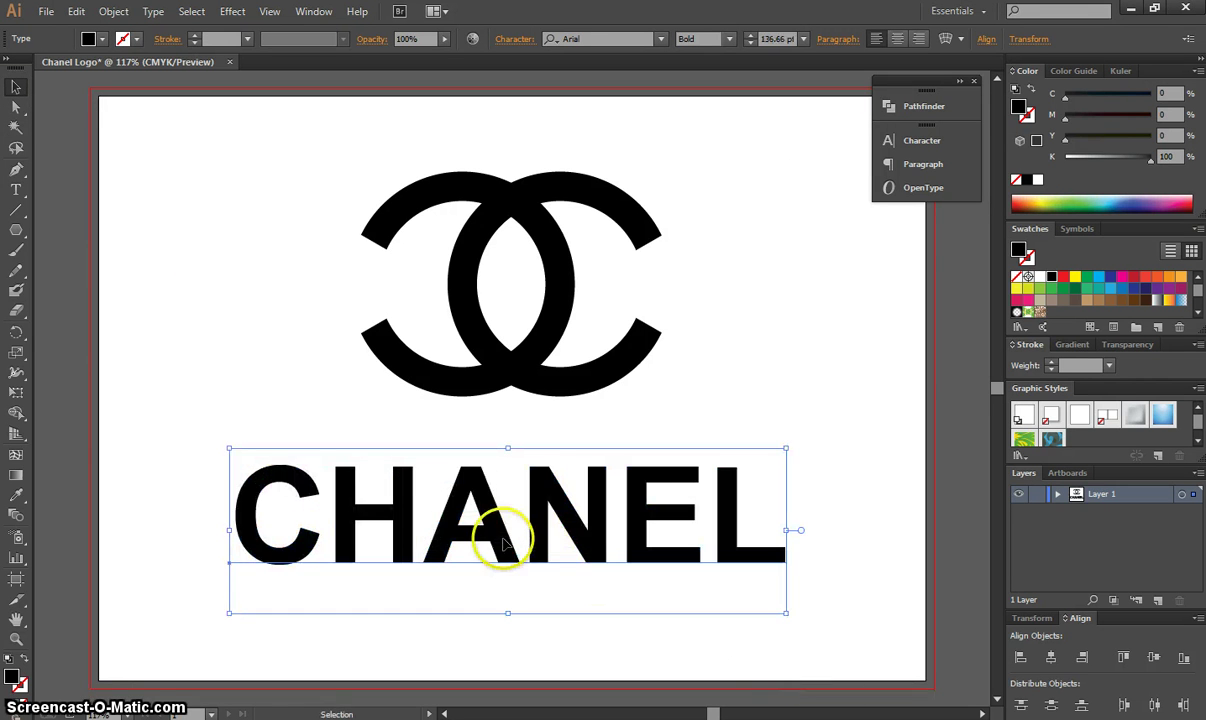
pyautogui.moveTo(504, 540); pyautogui.dragTo(508, 505)
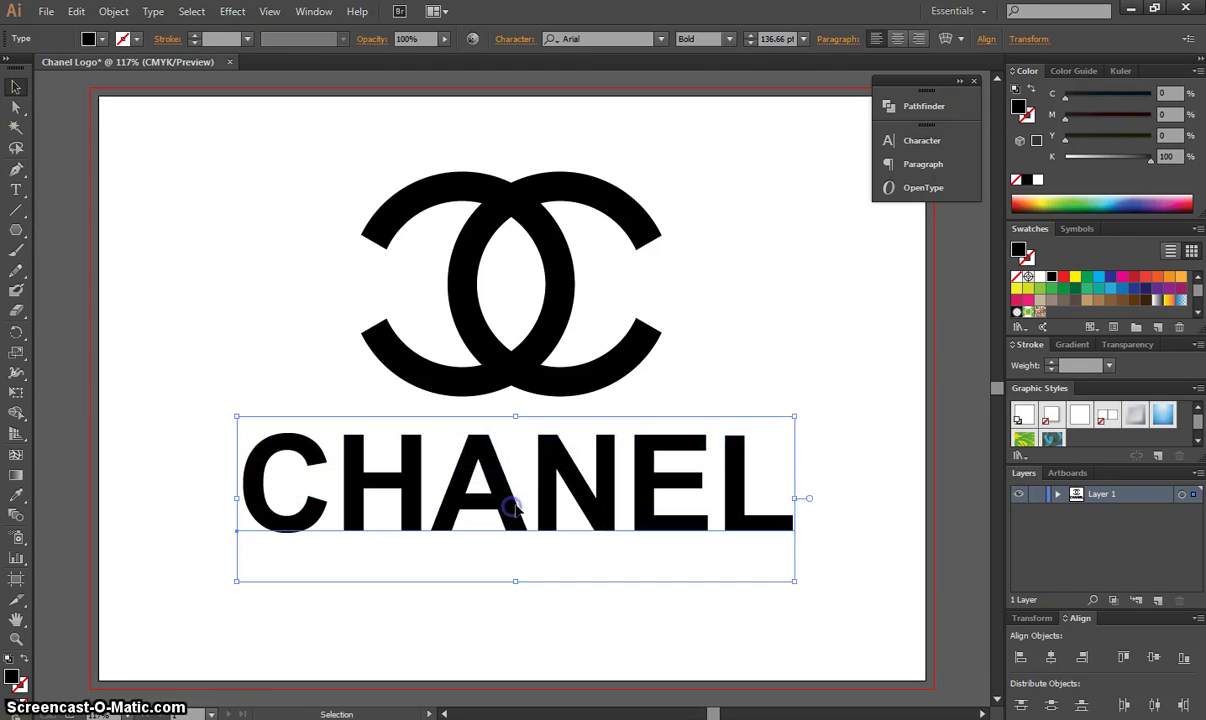
pyautogui.click(855, 426)
pyautogui.click(598, 506)
# Set the whole word CHANEL to tracking 10 in the Character panel, then view the reference image.
pyautogui.doubleClick(568, 482)
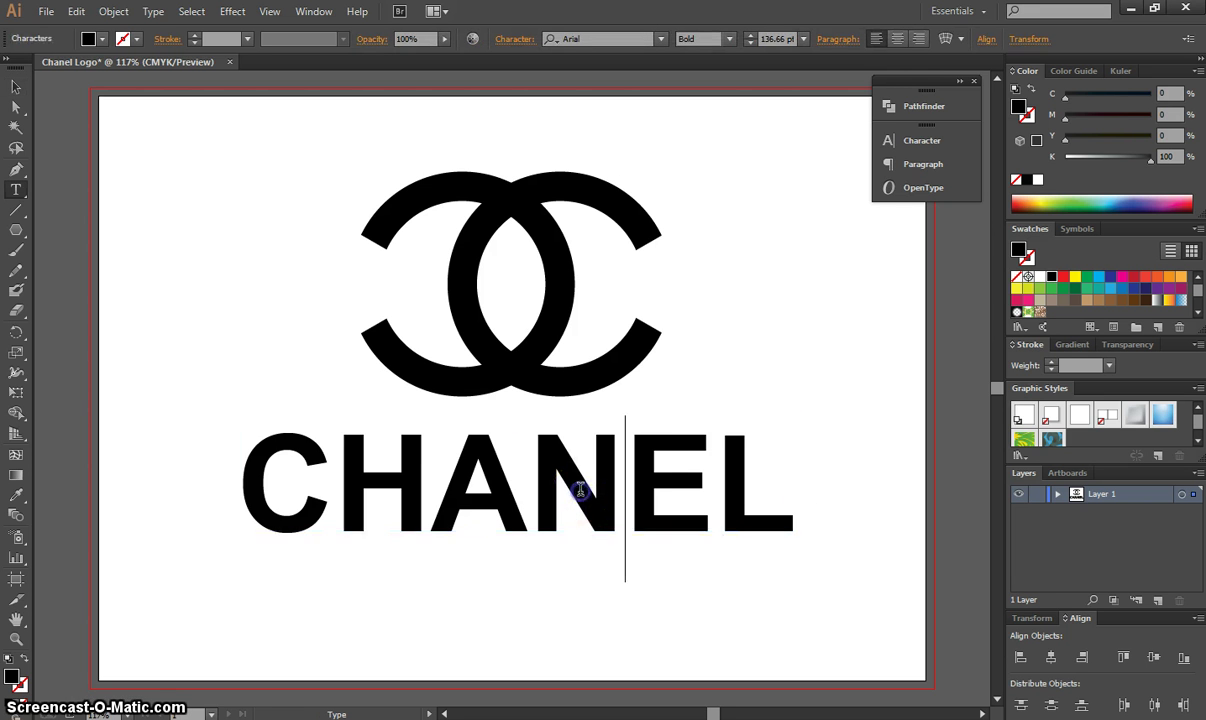
pyautogui.tripleClick(578, 489)
pyautogui.click(922, 140)
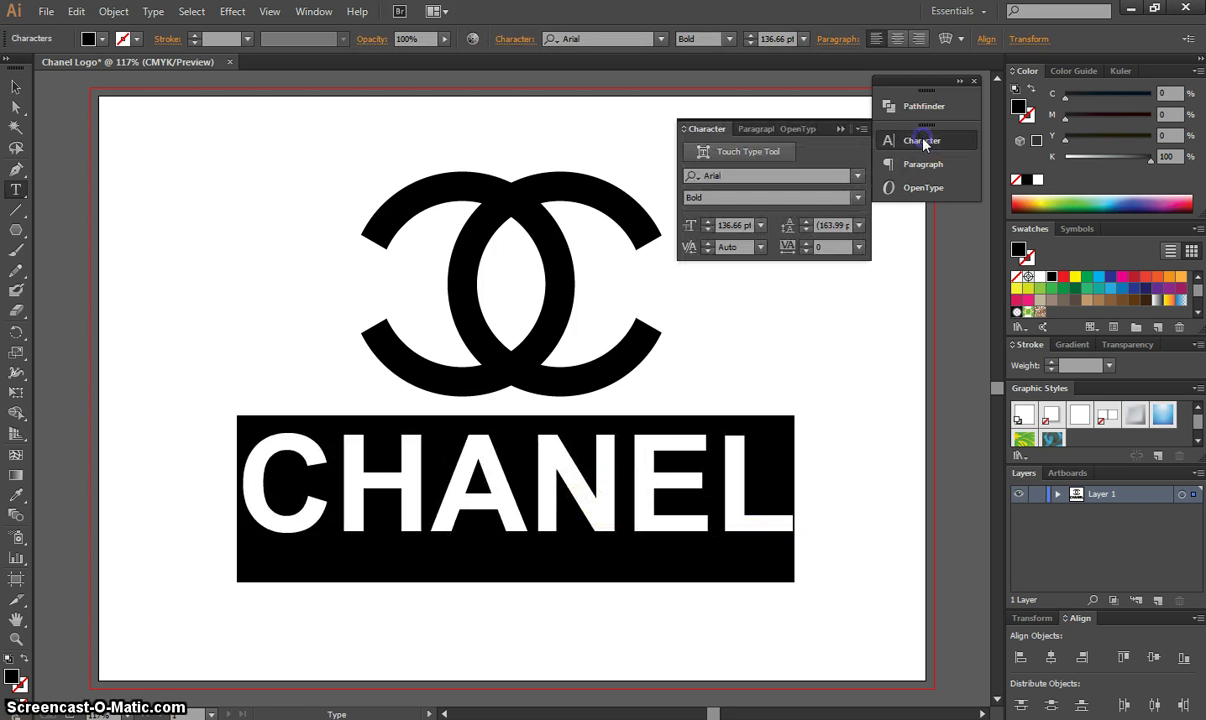
pyautogui.click(859, 249)
pyautogui.click(875, 420)
pyautogui.hotkey('alt', 'Tab')
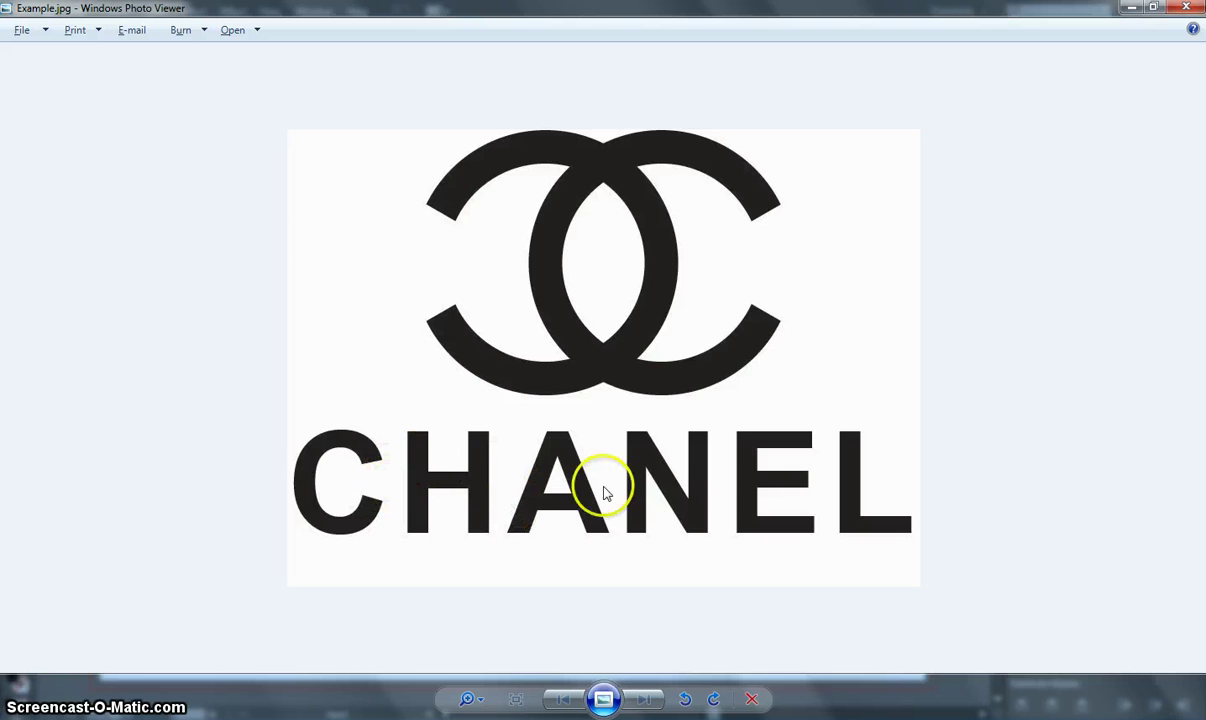
# Back in Illustrator, raise CHANEL's tracking to 50 and close the Character panel.
pyautogui.hotkey('alt', 'Tab')
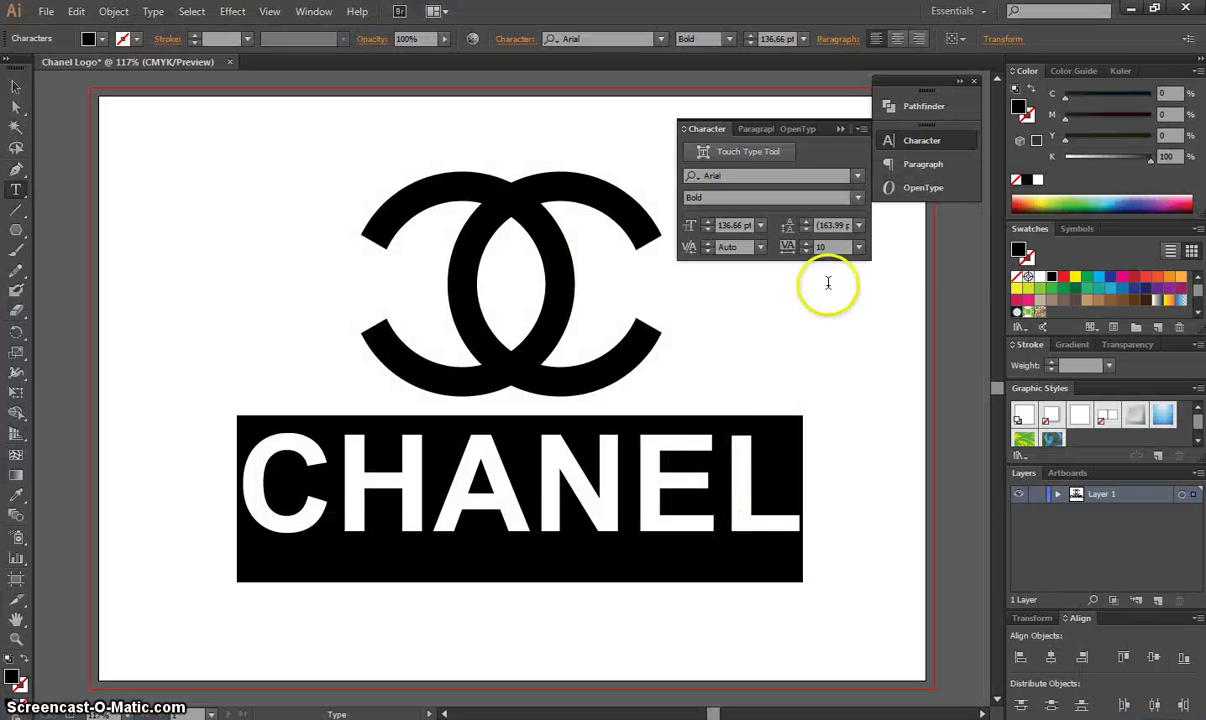
pyautogui.click(858, 248)
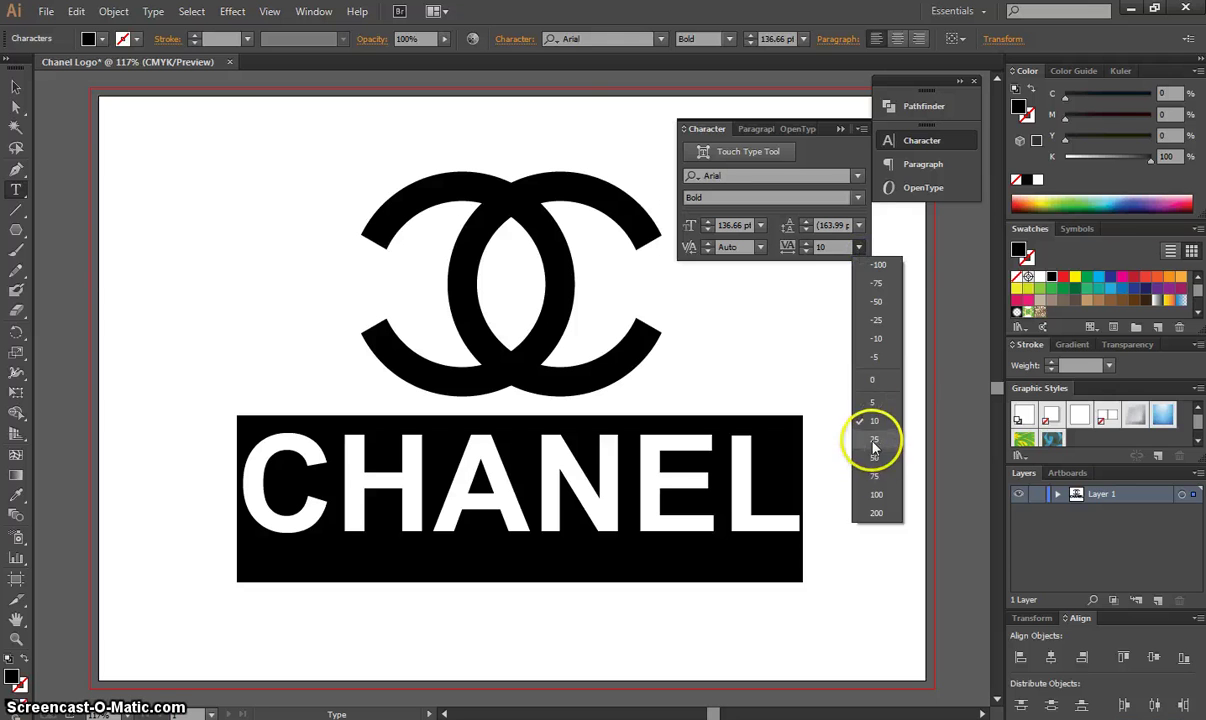
pyautogui.click(875, 439)
pyautogui.click(859, 248)
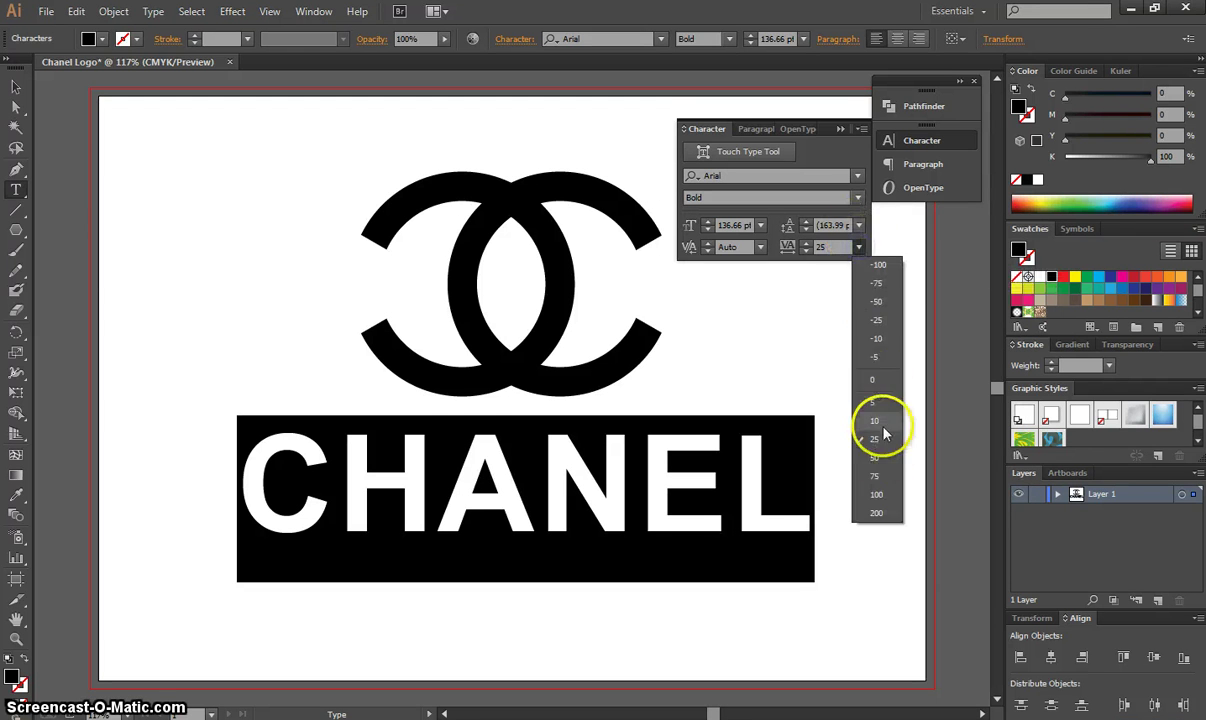
pyautogui.click(877, 456)
pyautogui.click(897, 140)
pyautogui.click(920, 141)
pyautogui.click(20, 87)
pyautogui.click(174, 207)
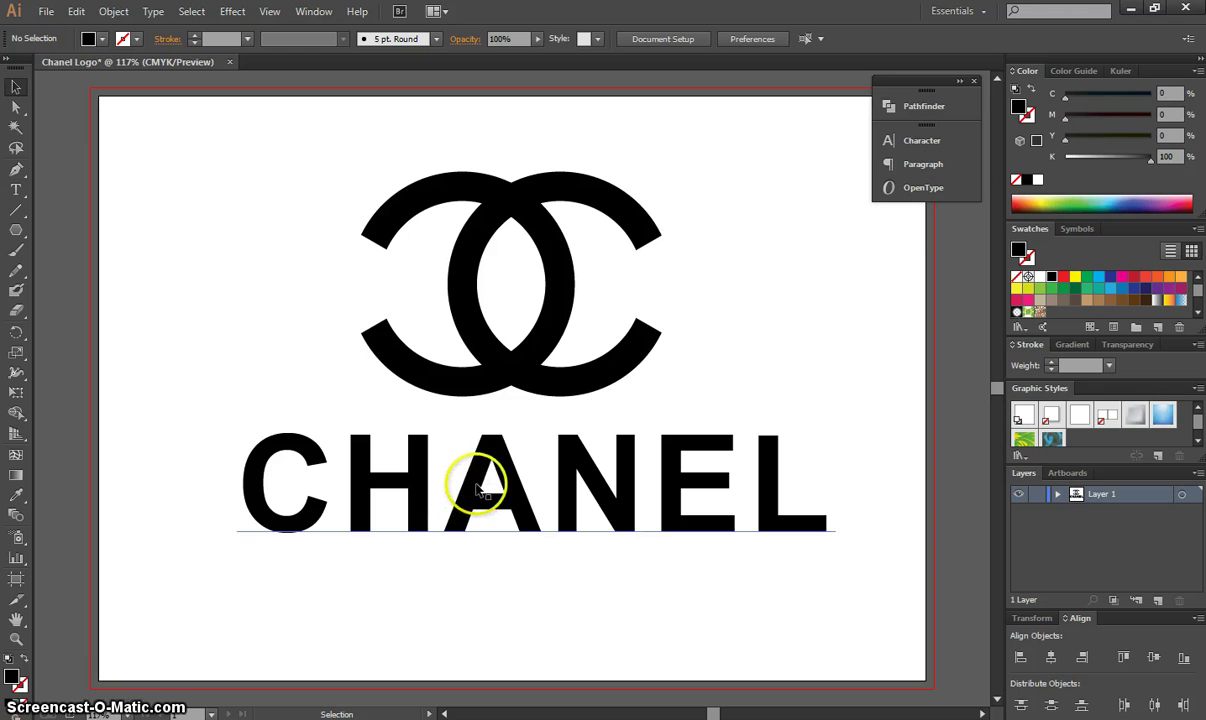
# Select the double-C and CHANEL together and align their horizontal centres.
pyautogui.moveTo(185, 152); pyautogui.dragTo(730, 506)
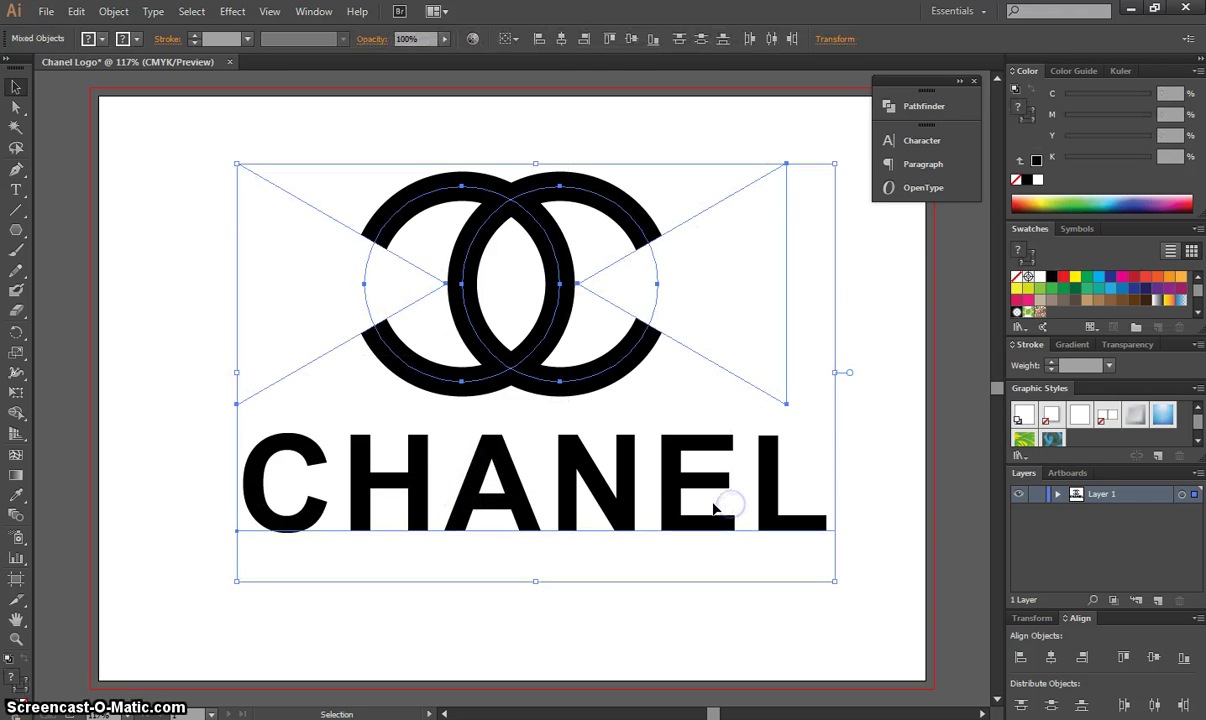
pyautogui.click(560, 40)
pyautogui.click(545, 132)
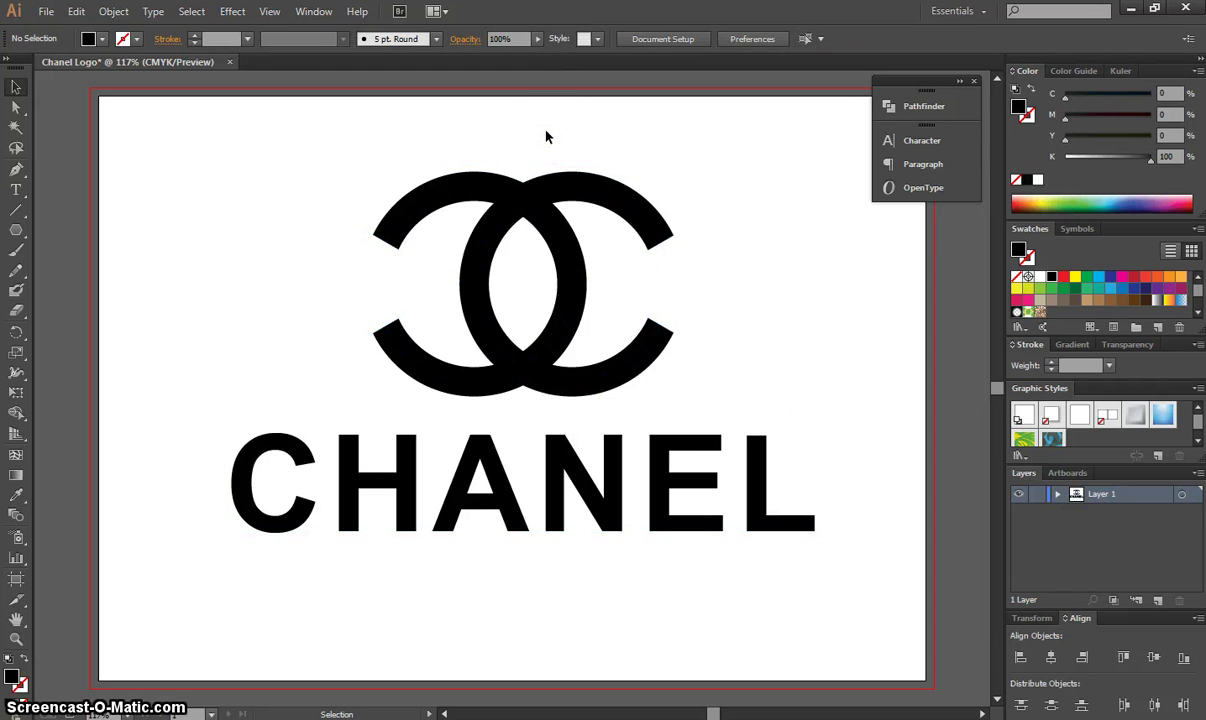